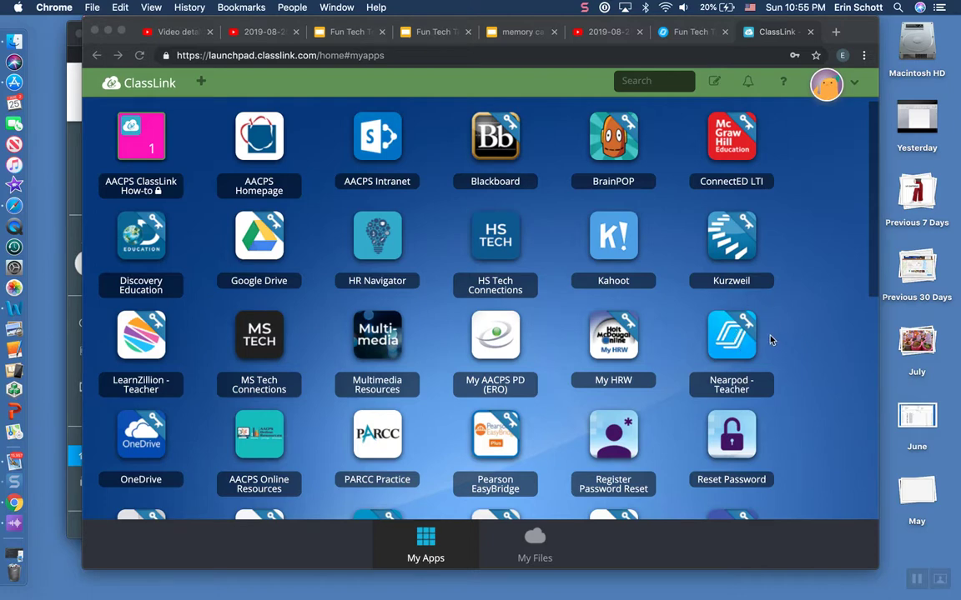
- Bring the Chrome window with the ClassLink My Apps launchpad to the front
left_click(734, 352)
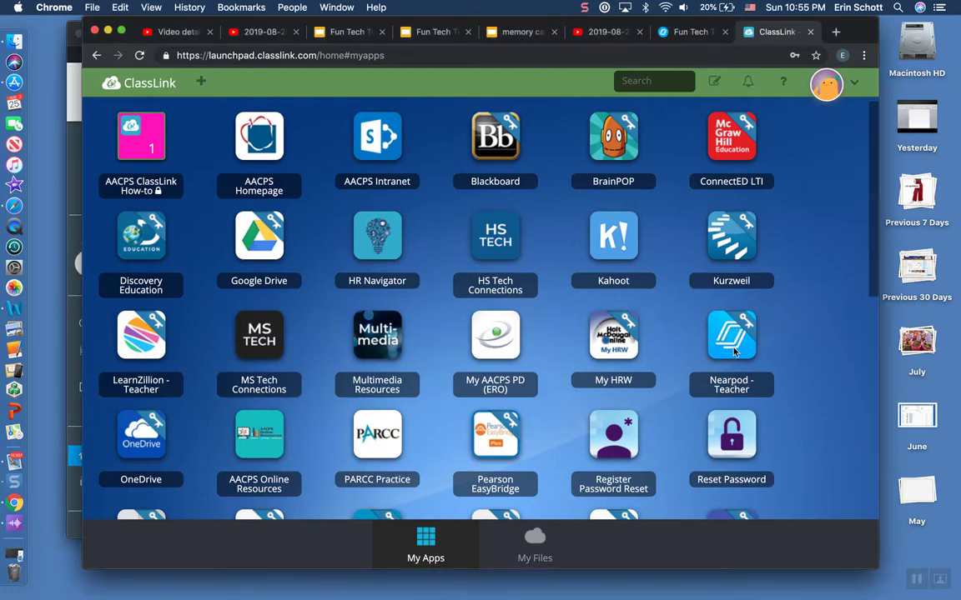
- Launch Nearpod - Teacher from ClassLink and go to the Anne Arundel County Public Schools library
left_click(734, 353)
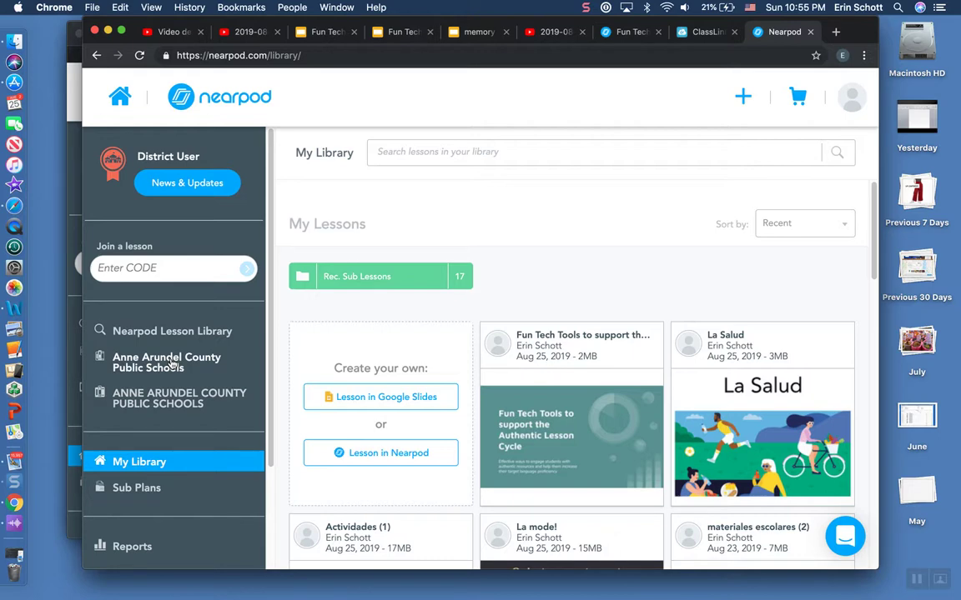
left_click(171, 361)
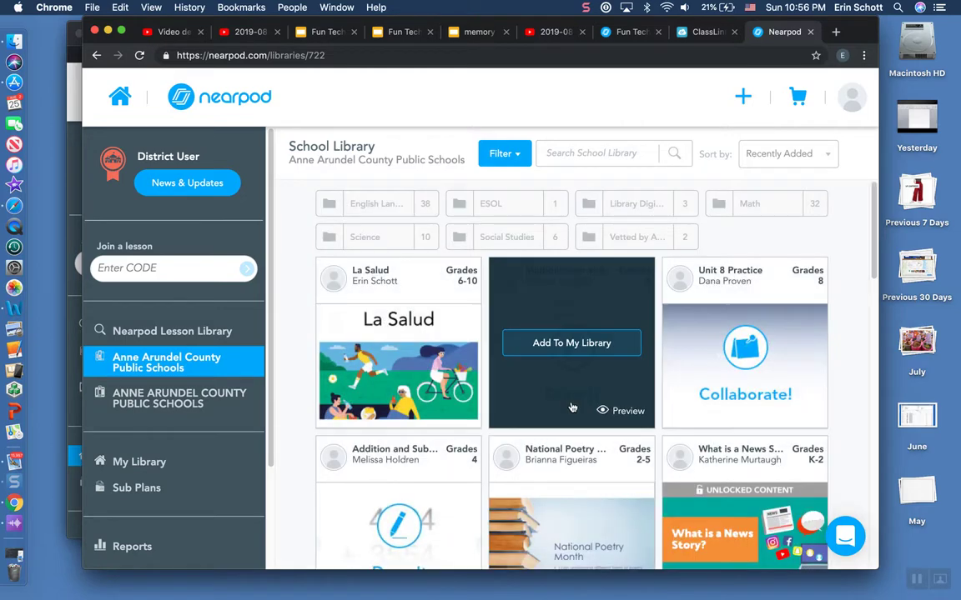
- Browse the county library's shared lessons, then return to My Library
mouse_move(744, 343)
scroll(853, 300, "down", 2)
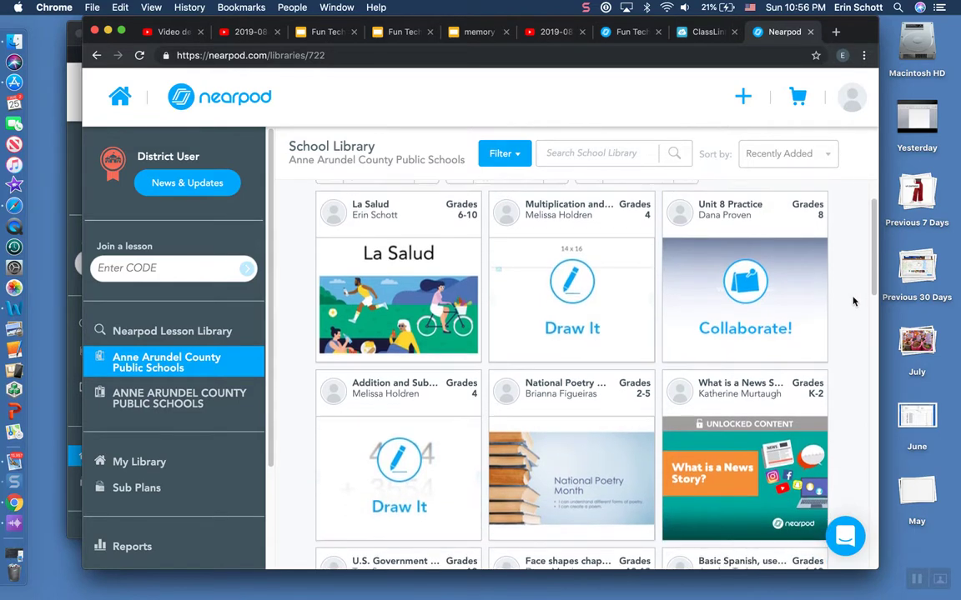
scroll(853, 300, "up", 1)
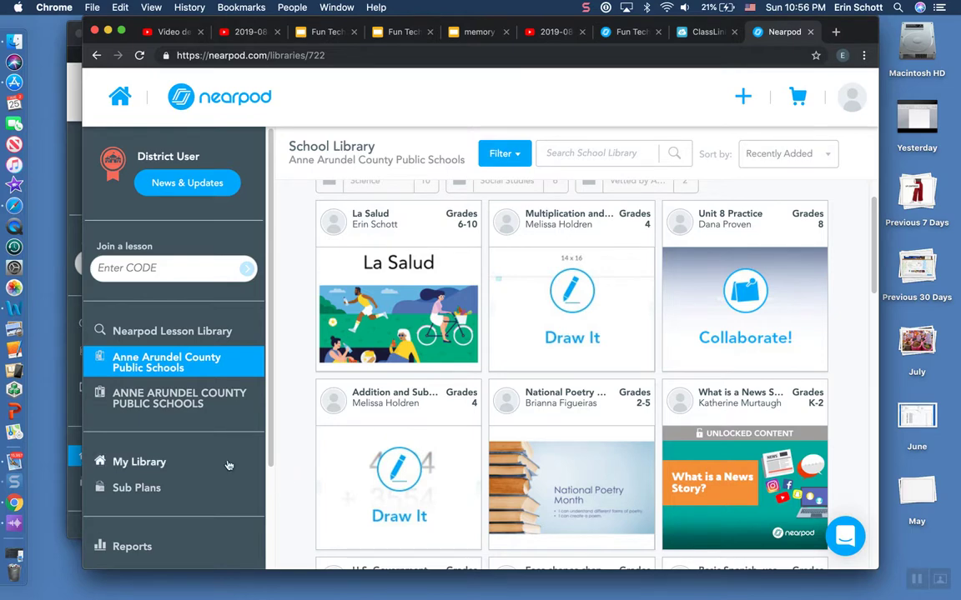
left_click(140, 462)
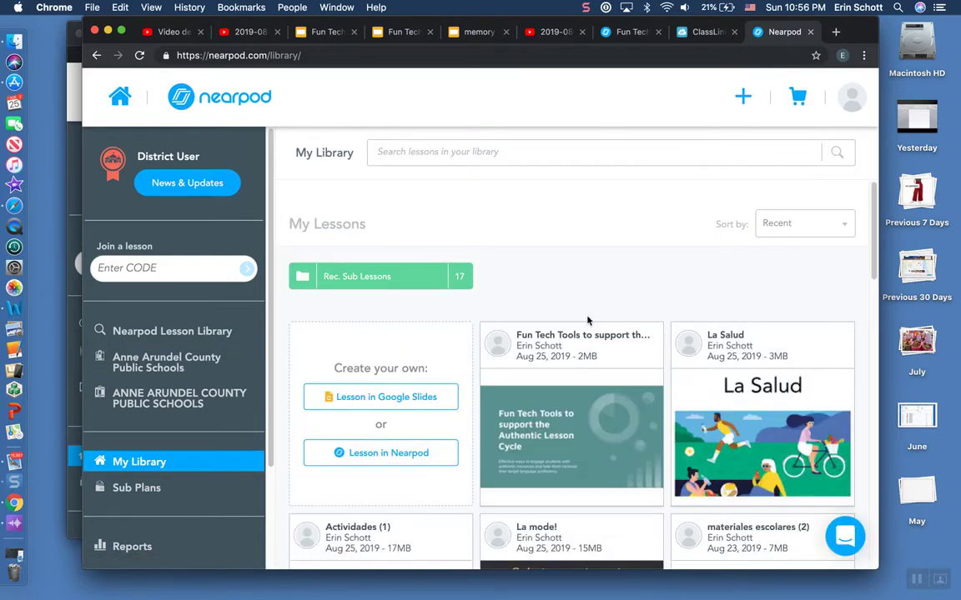
scroll(529, 284, "down", 3)
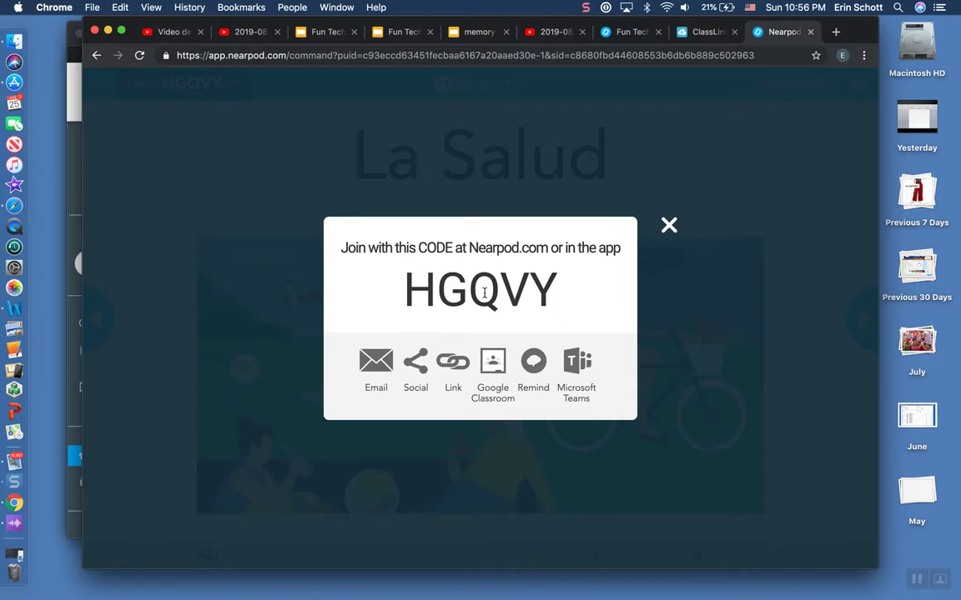
- Advance the live La Salud lesson to slide 4 of 12, rechecking the join code
left_click(668, 226)
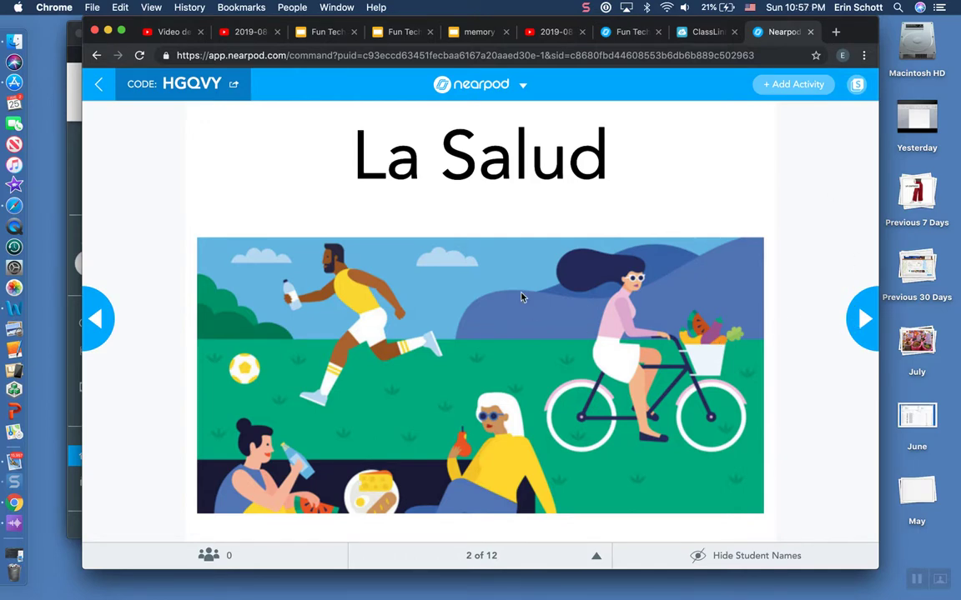
left_click(861, 318)
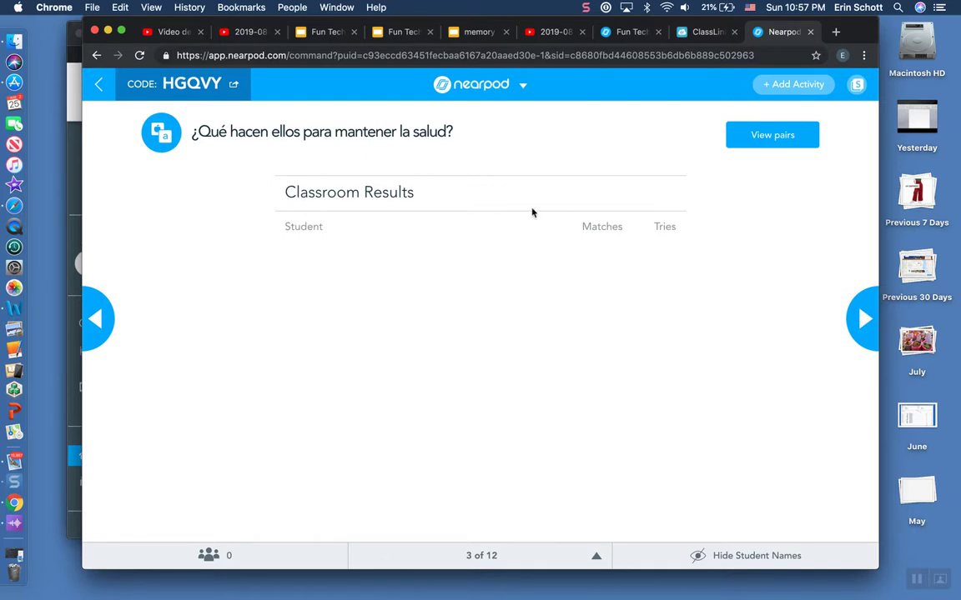
left_click(864, 325)
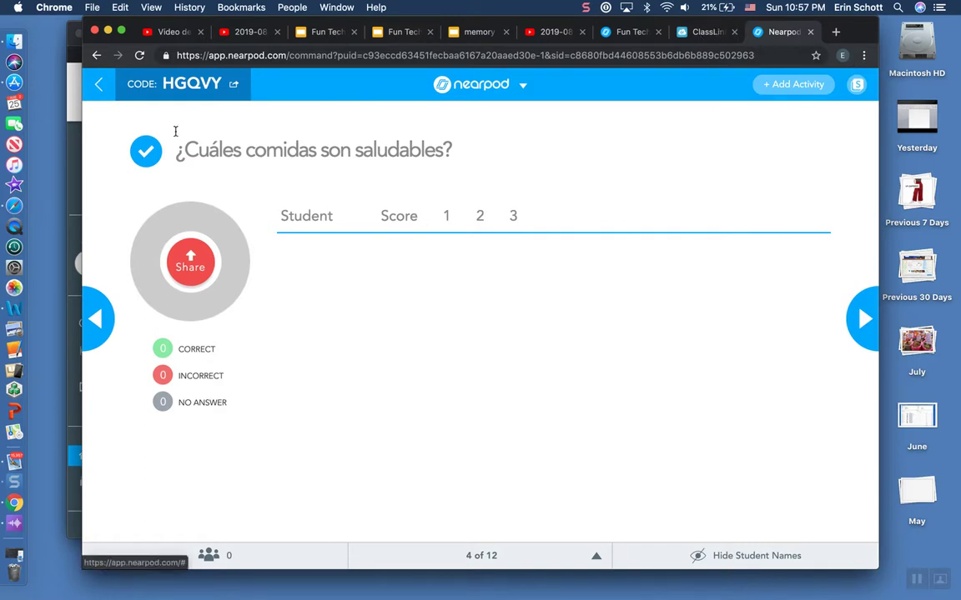
left_click(142, 87)
left_click(667, 226)
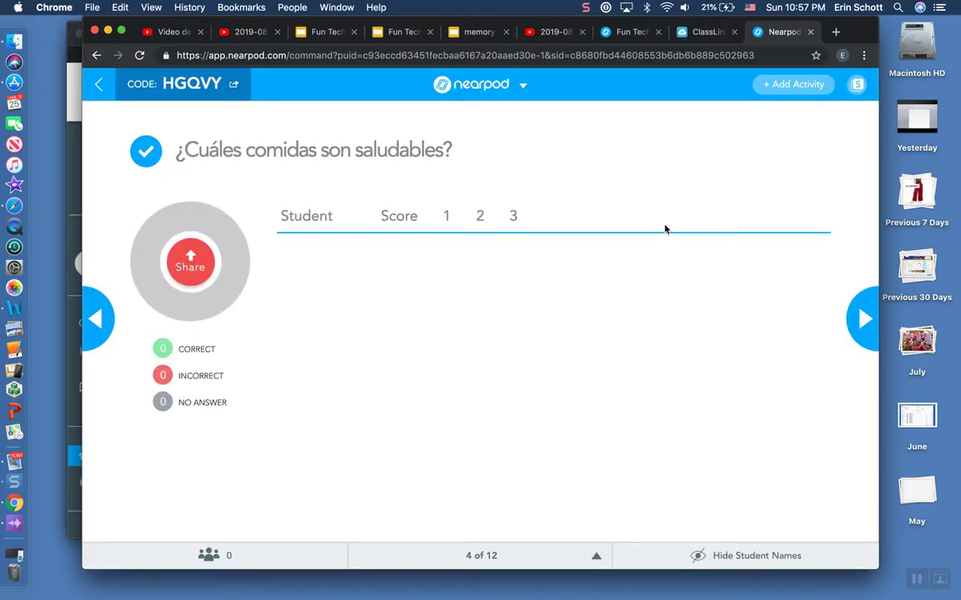
- End the live La Salud session, declining the emailed assessment report
left_click(483, 83)
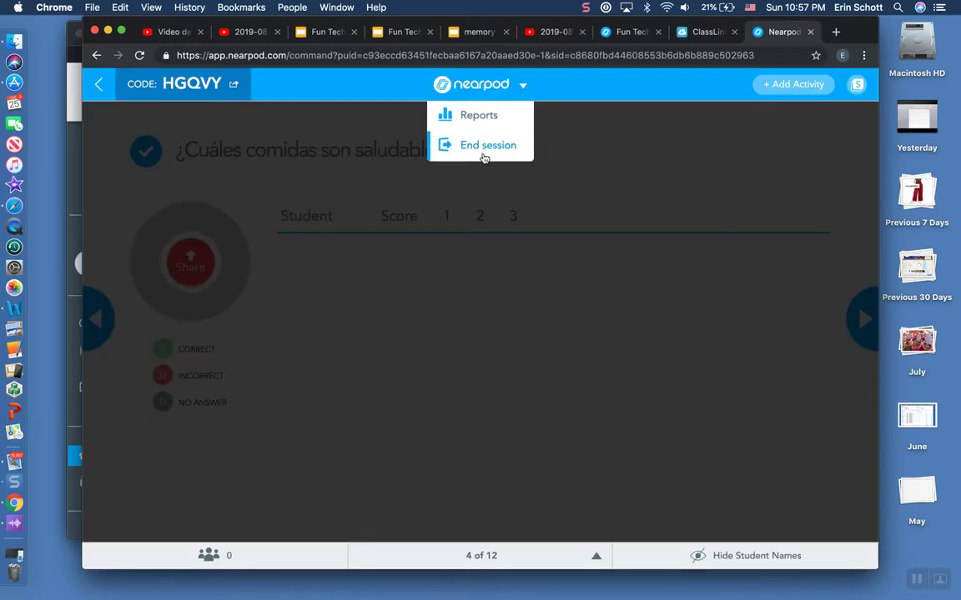
left_click(479, 118)
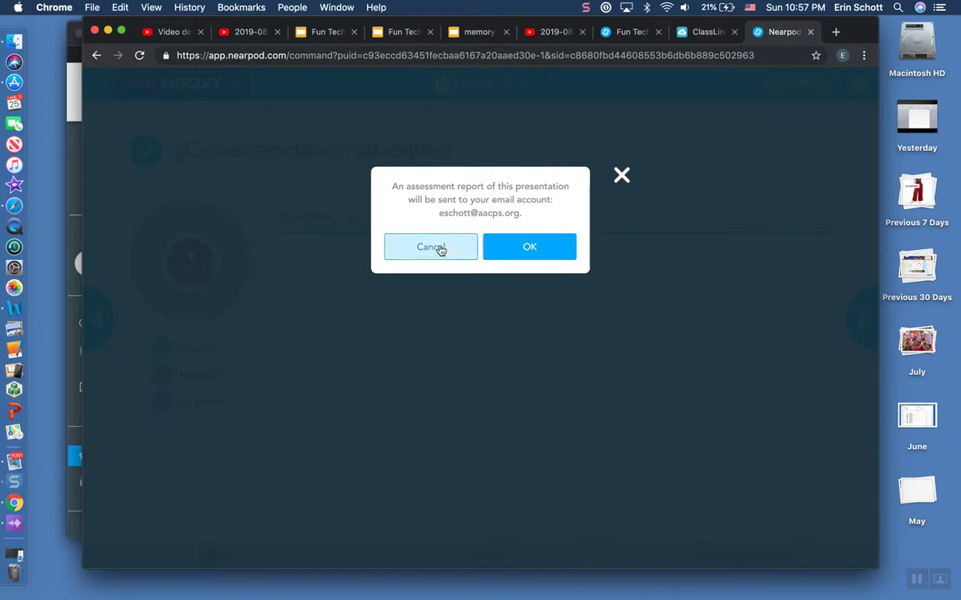
left_click(438, 249)
left_click(481, 87)
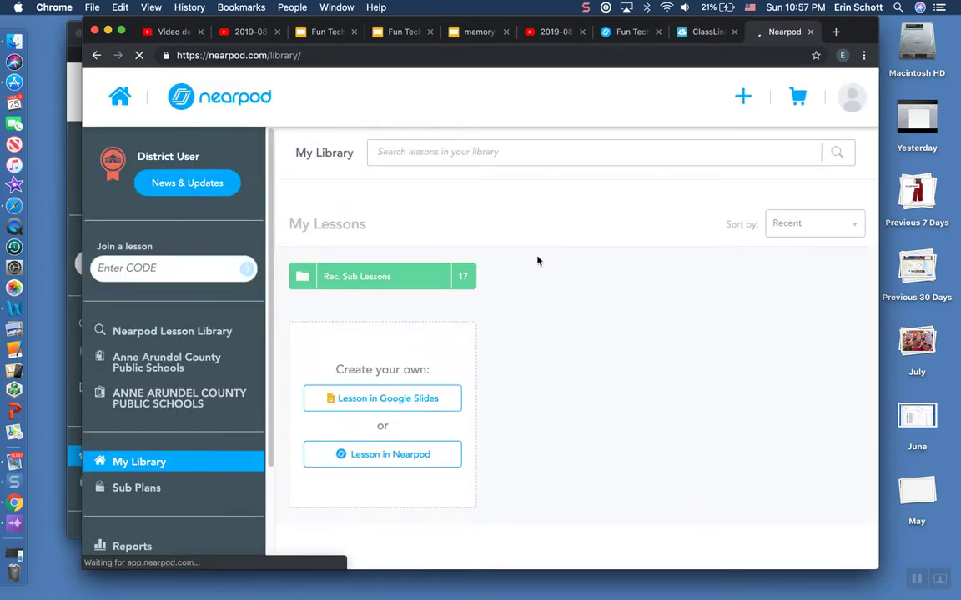
mouse_move(762, 413)
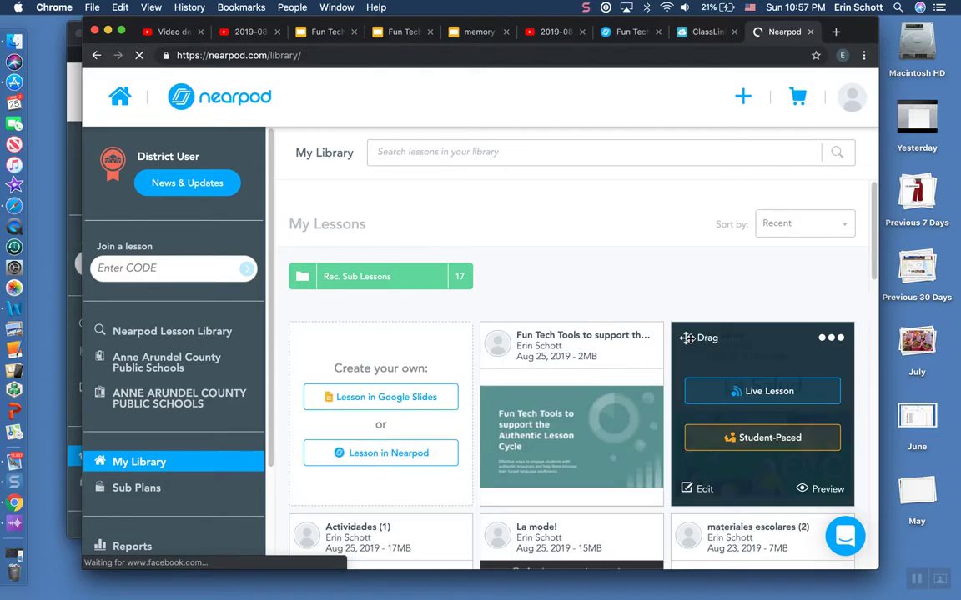
- Launch a new student-paced La Salud session (code YBWOR) and share it to Google Classroom
left_click(791, 438)
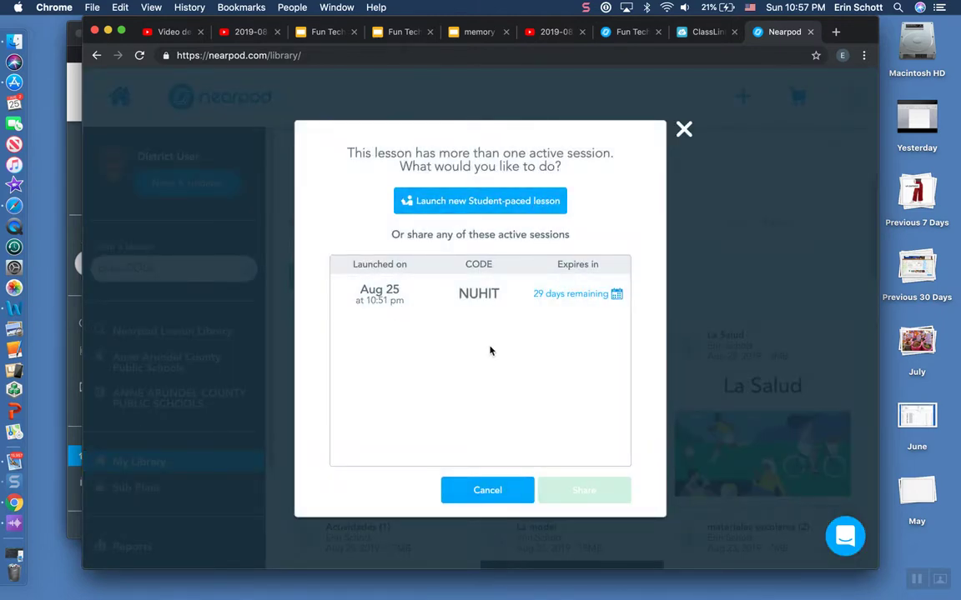
left_click(481, 206)
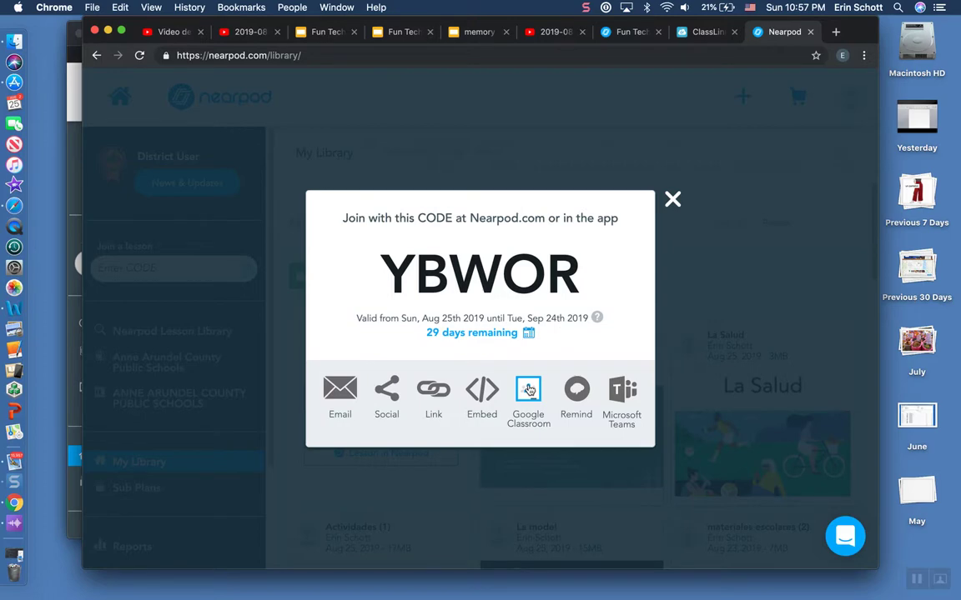
left_click(528, 390)
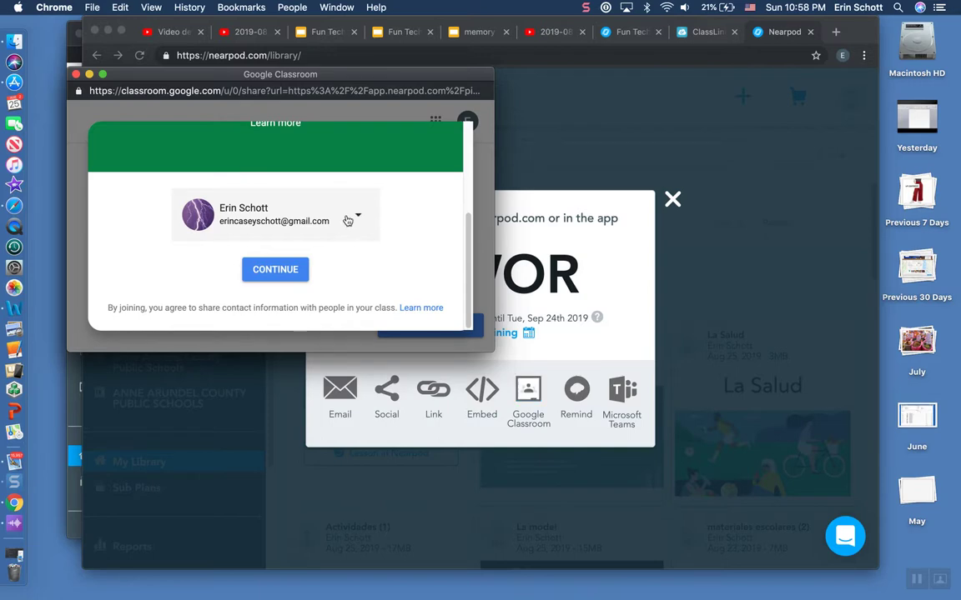
- With the school district account, draft an announcement for the Fun Tech Tools class
left_click(356, 217)
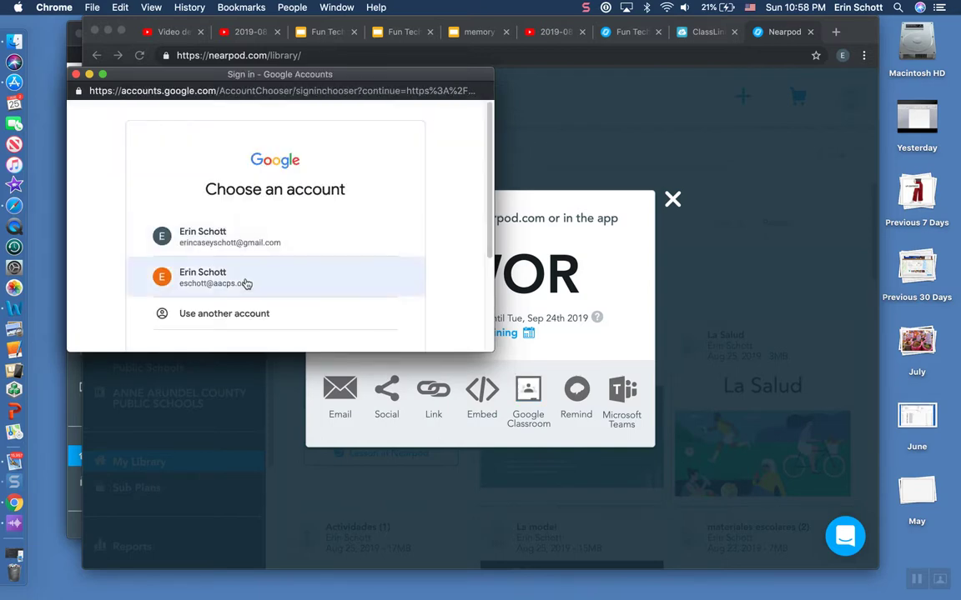
left_click(226, 282)
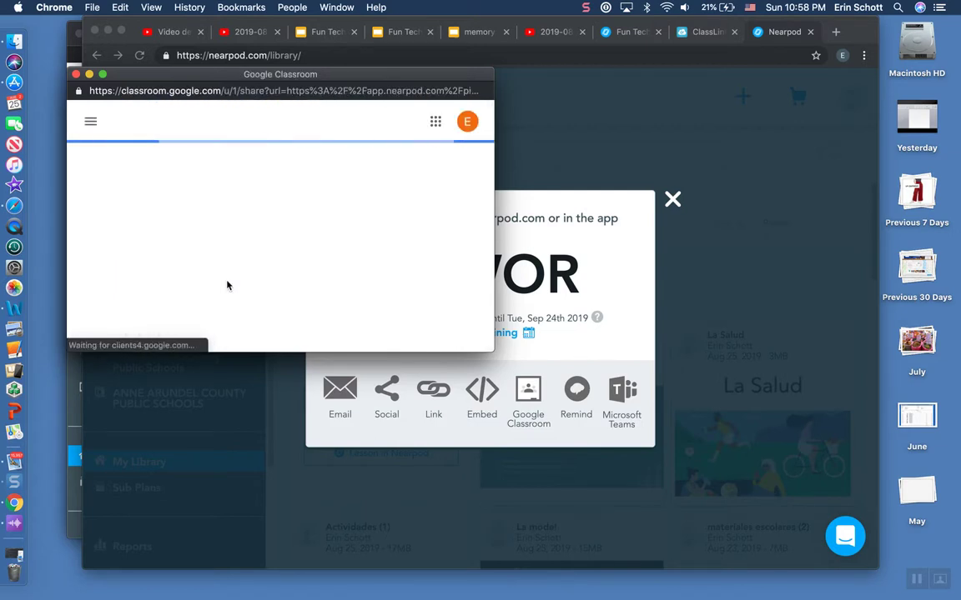
left_click(316, 233)
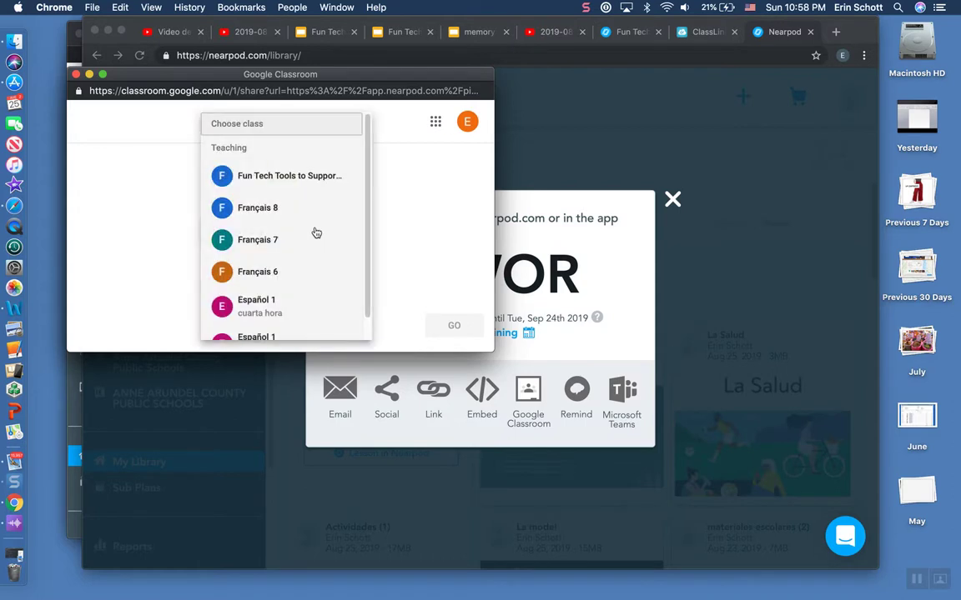
left_click(316, 176)
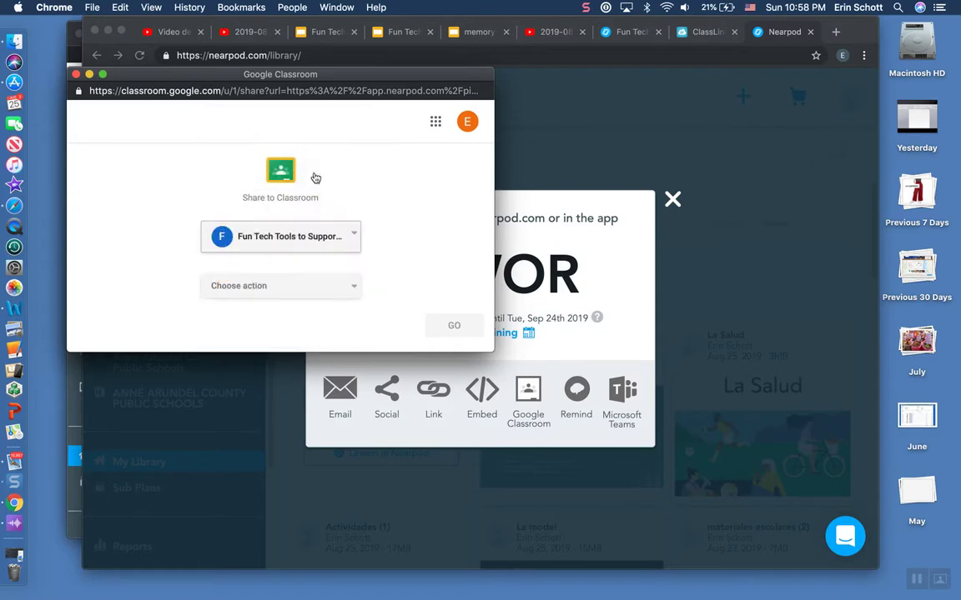
left_click(306, 288)
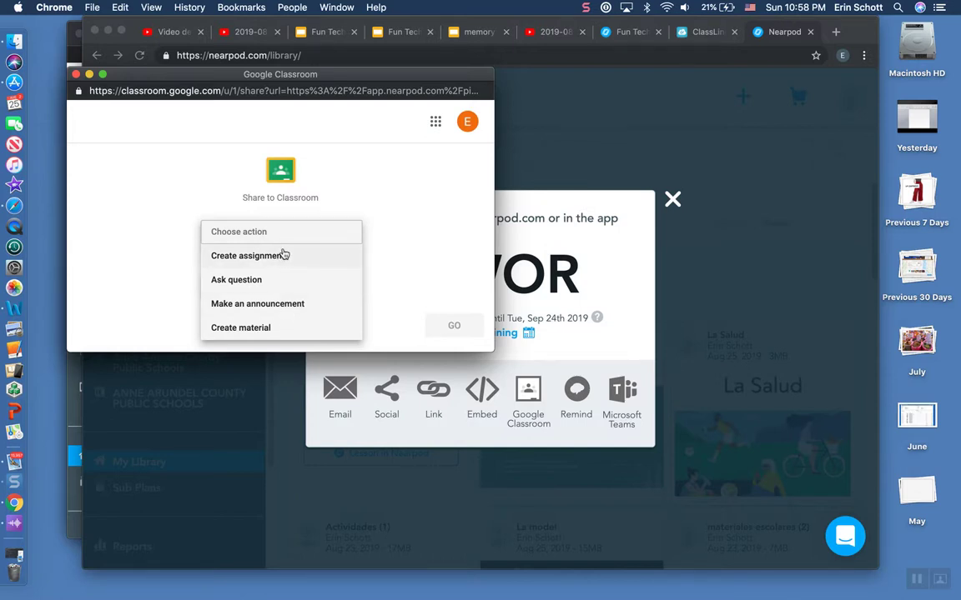
left_click(292, 305)
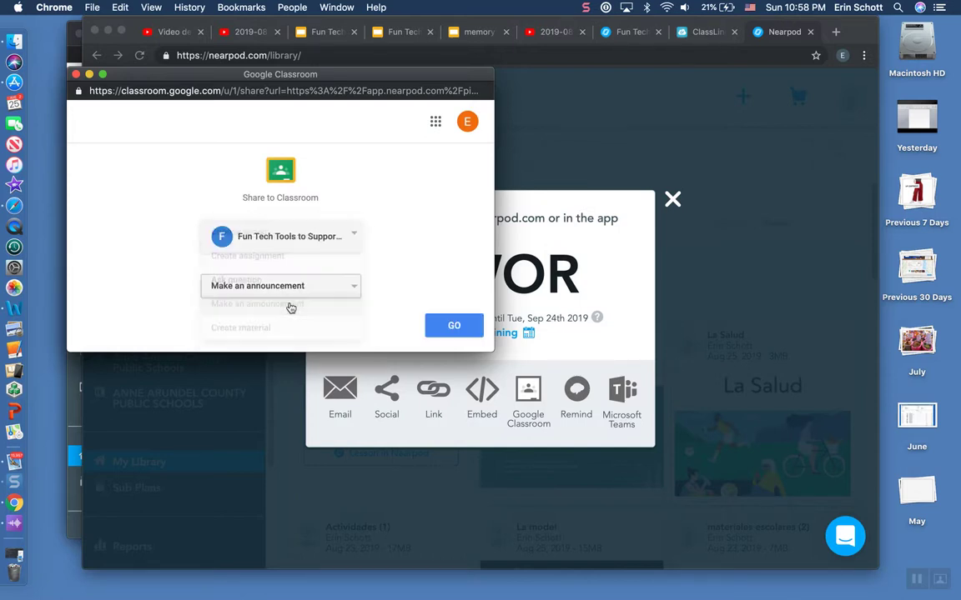
left_click(456, 324)
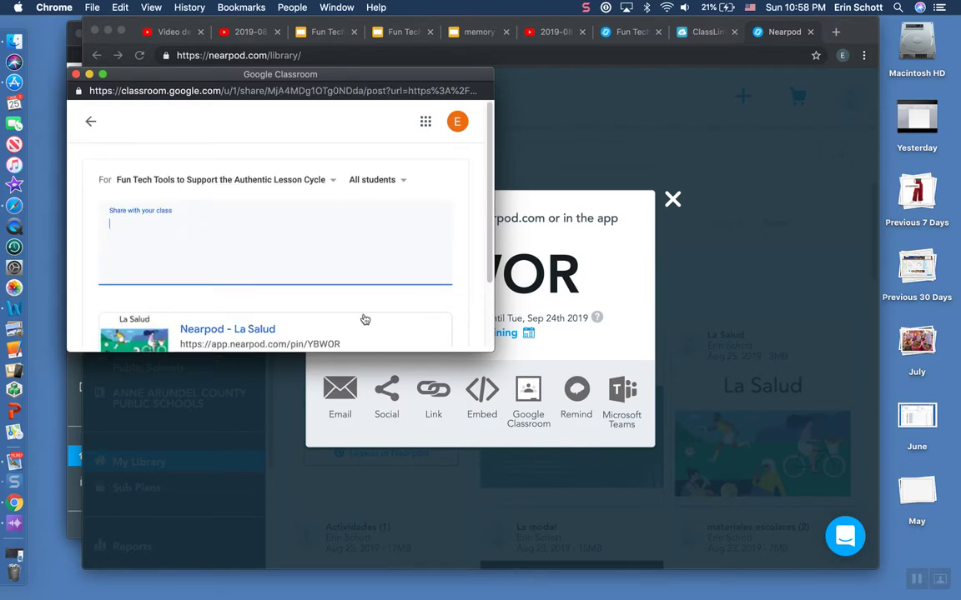
- Enter 'Nearpod with authentic readings' as the announcement text and post it
type("Here")
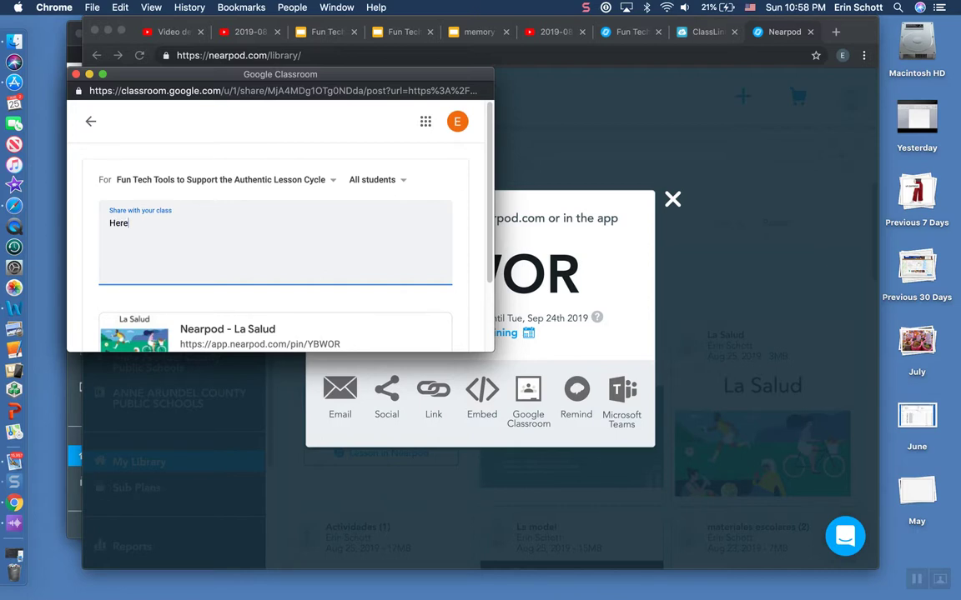
type("Span")
key("BackSpace")
key("BackSpace")
type("earpod")
type("readinbgs")
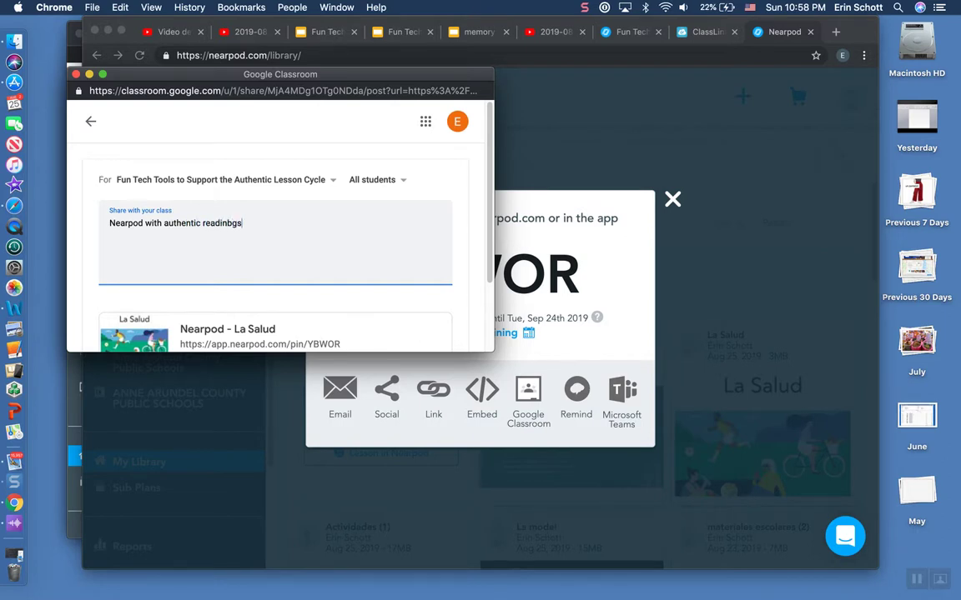
key("BackSpace")
key("BackSpace")
key("BackSpace")
scroll(368, 235, "down", 2)
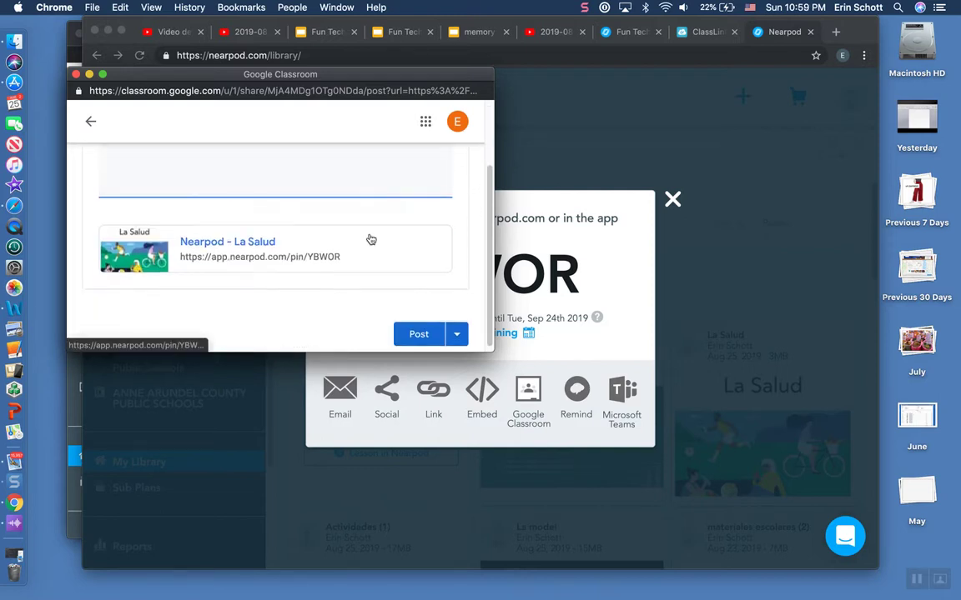
scroll(371, 240, "down", 2)
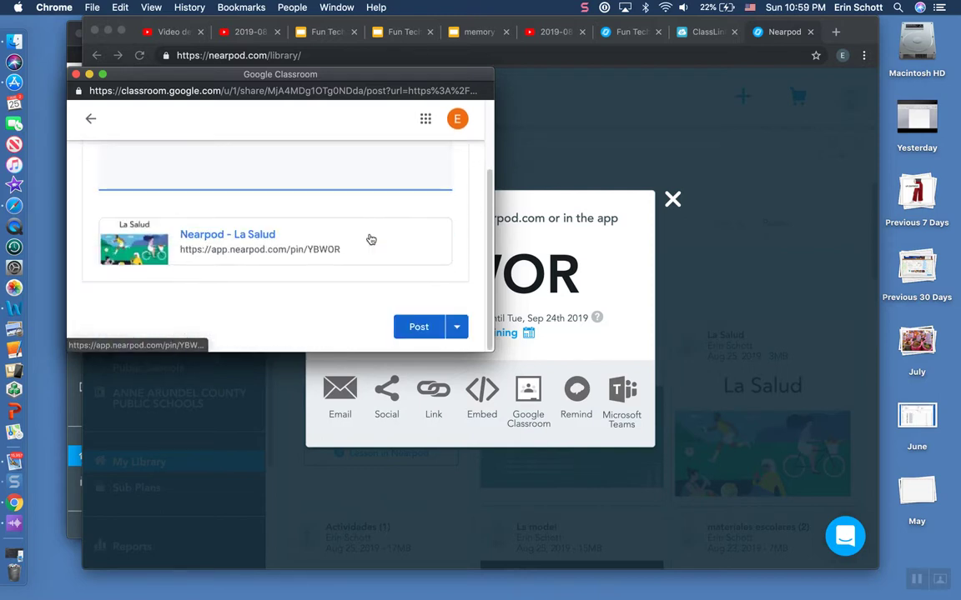
left_click(417, 331)
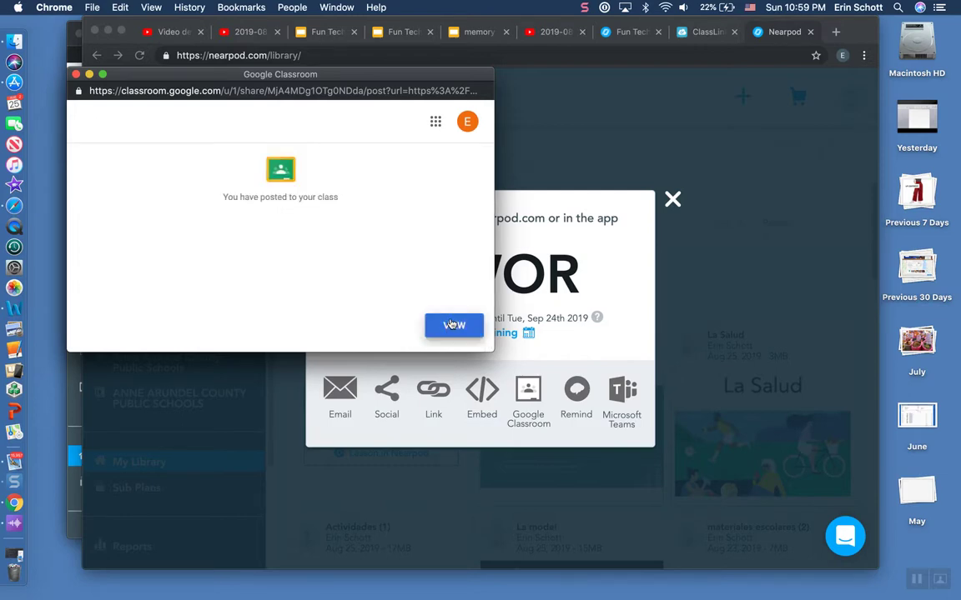
- View the post in the class stream, then close Nearpod's YBWOR join code dialog
left_click(453, 325)
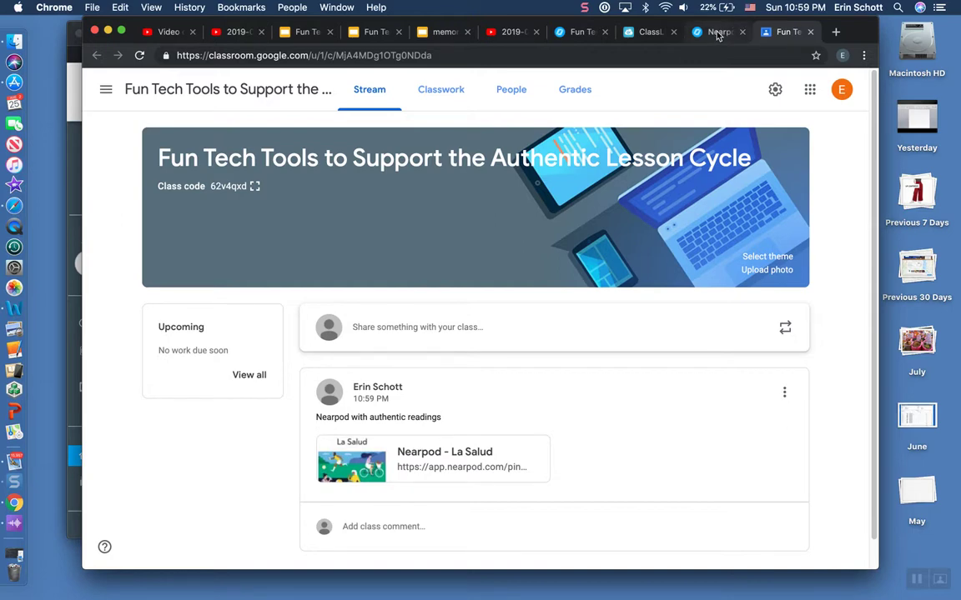
left_click(717, 34)
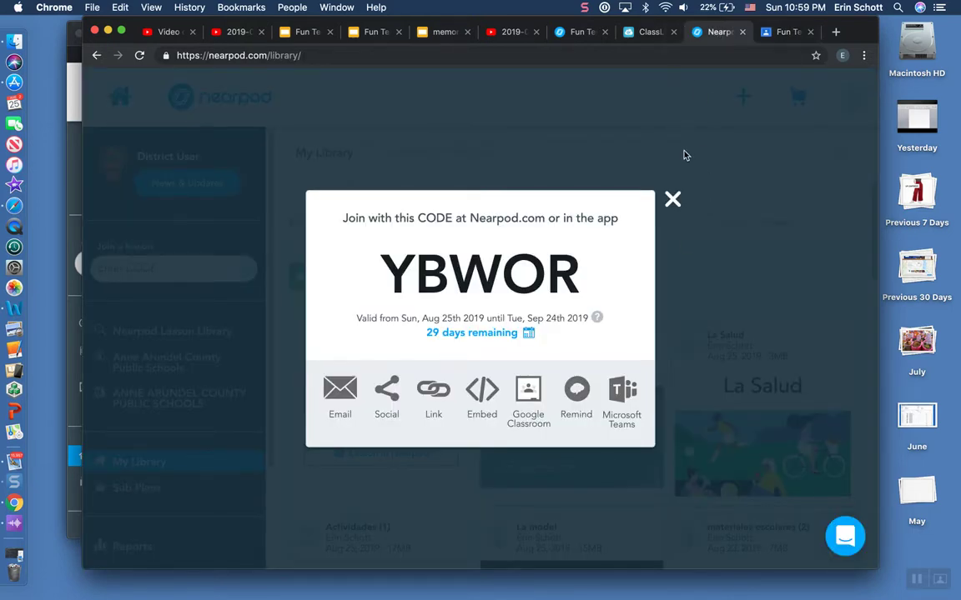
left_click(672, 198)
- Launch La comida as a student-paced lesson, getting join code JUQBX
scroll(613, 192, "down", 1)
scroll(641, 260, "down", 4)
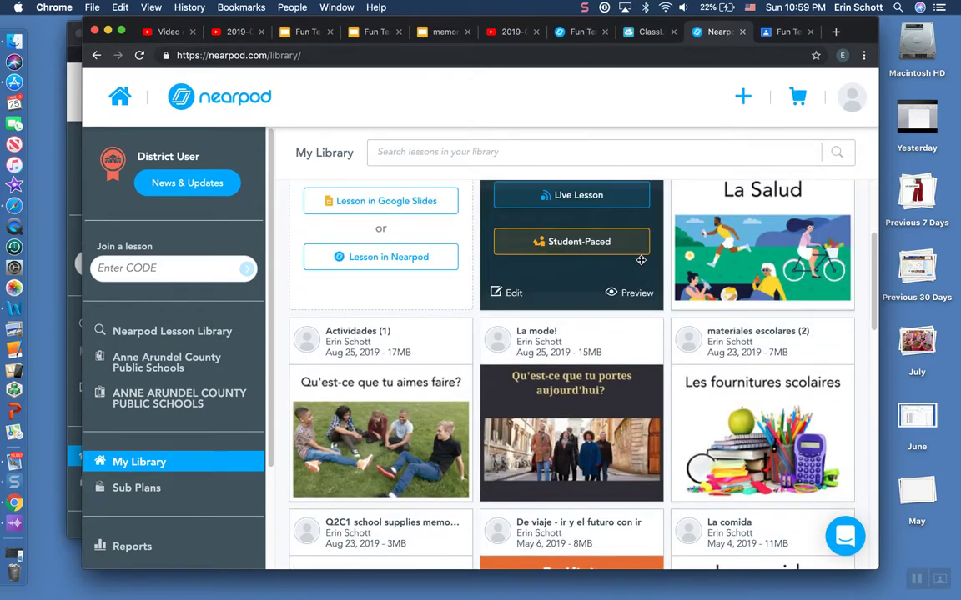
scroll(641, 260, "down", 3)
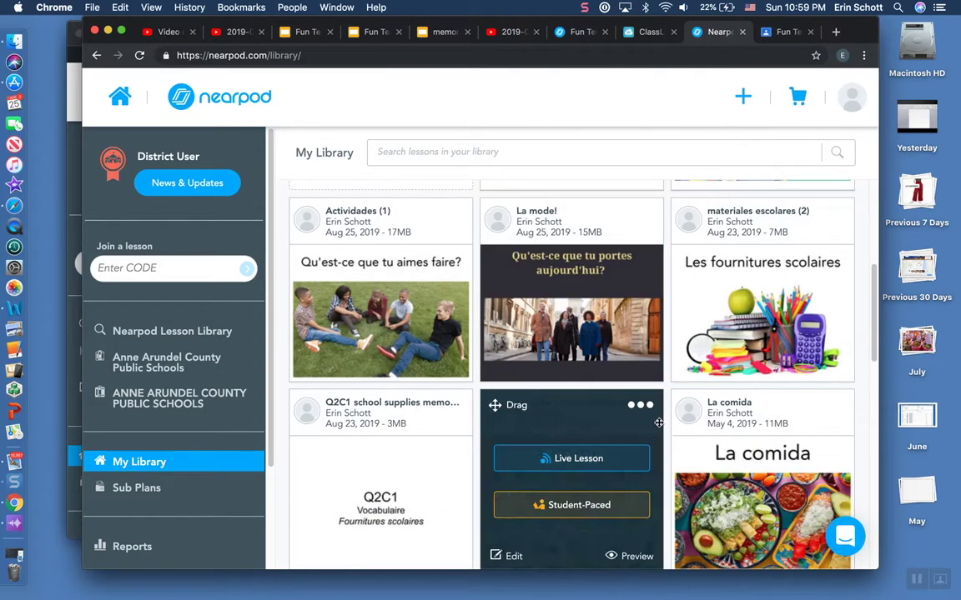
mouse_move(761, 480)
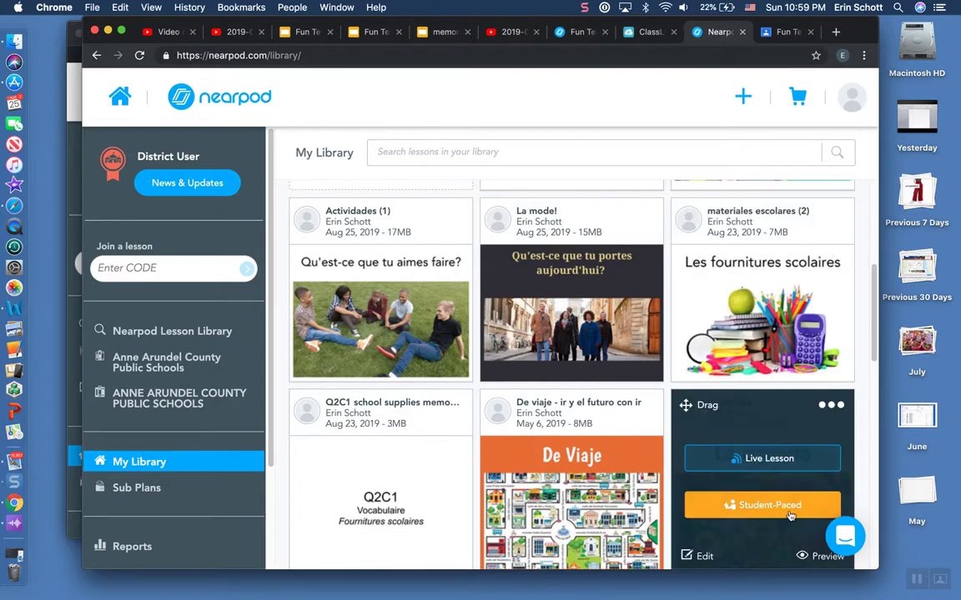
mouse_move(776, 557)
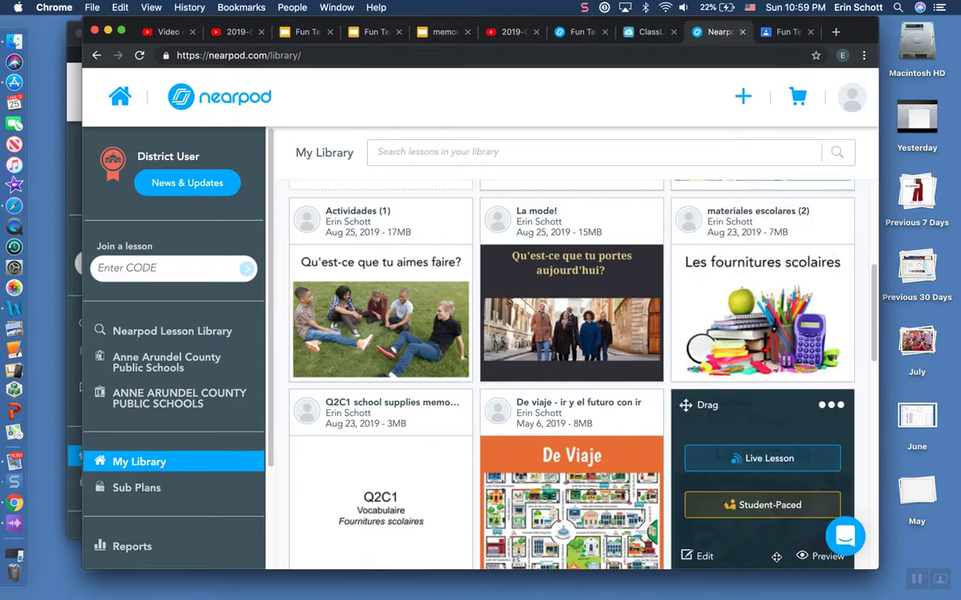
left_click(767, 506)
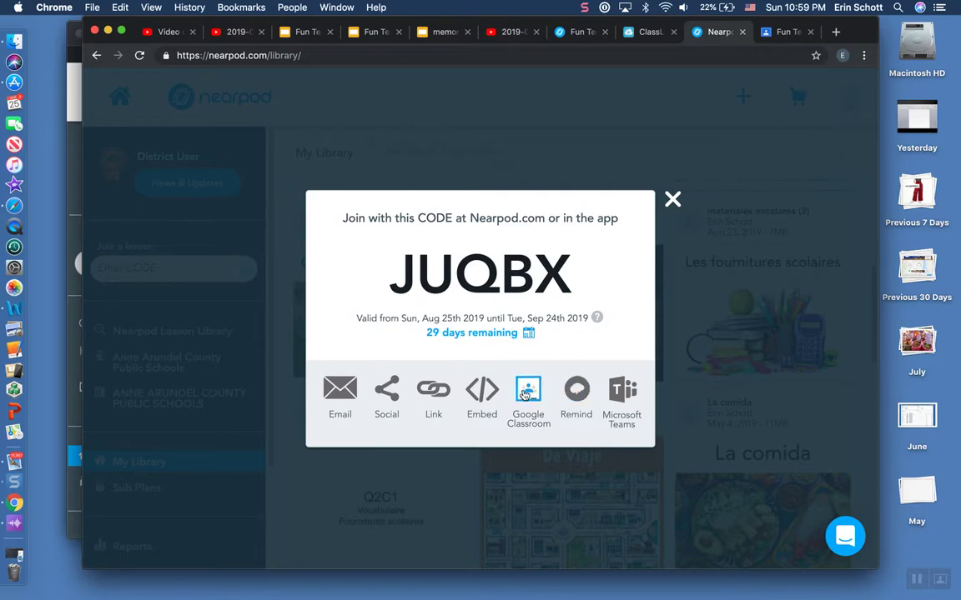
- Share La comida to Google Classroom using the school account and the Fun Tech Tools class
left_click(525, 392)
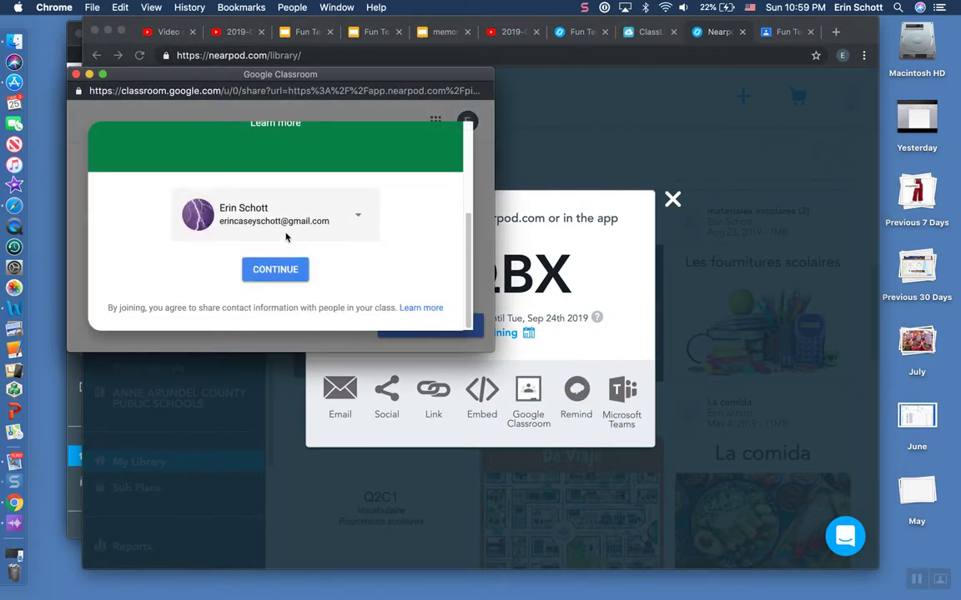
left_click(357, 215)
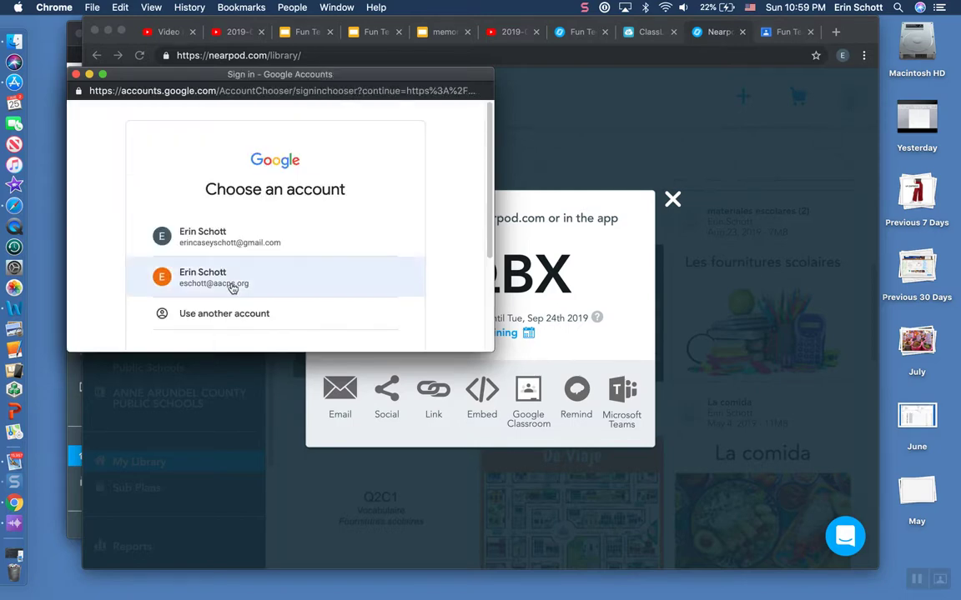
left_click(232, 286)
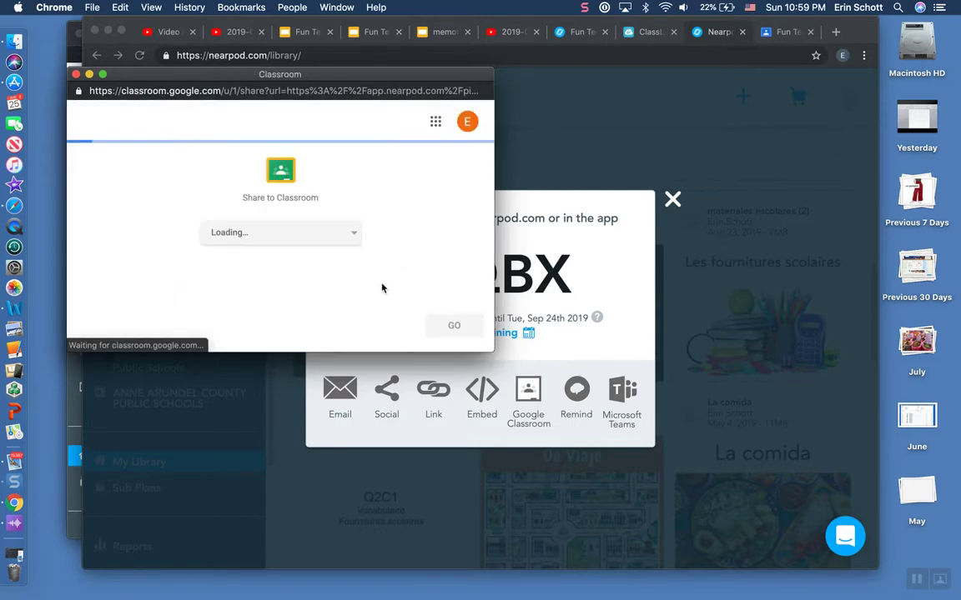
left_click(300, 237)
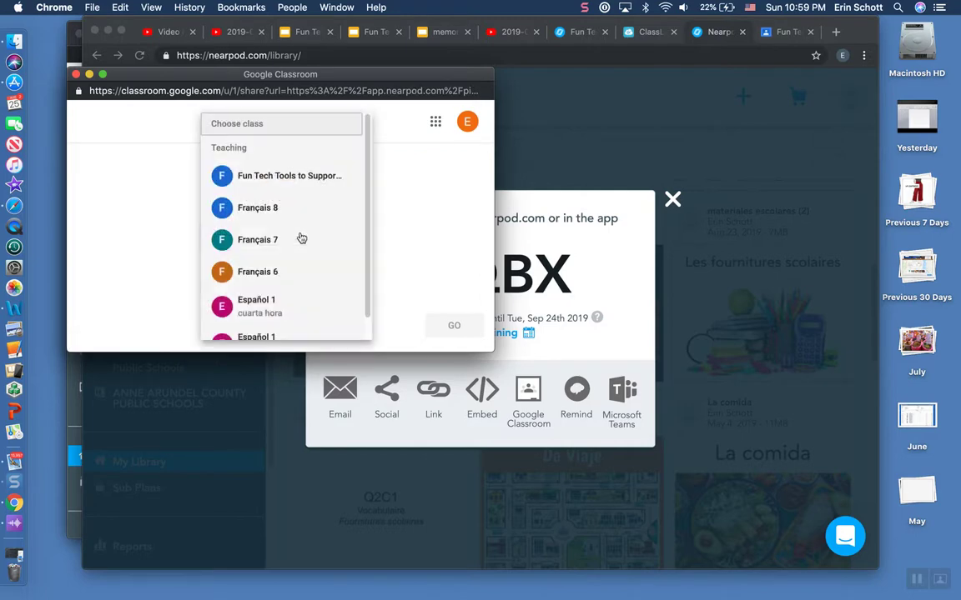
left_click(300, 178)
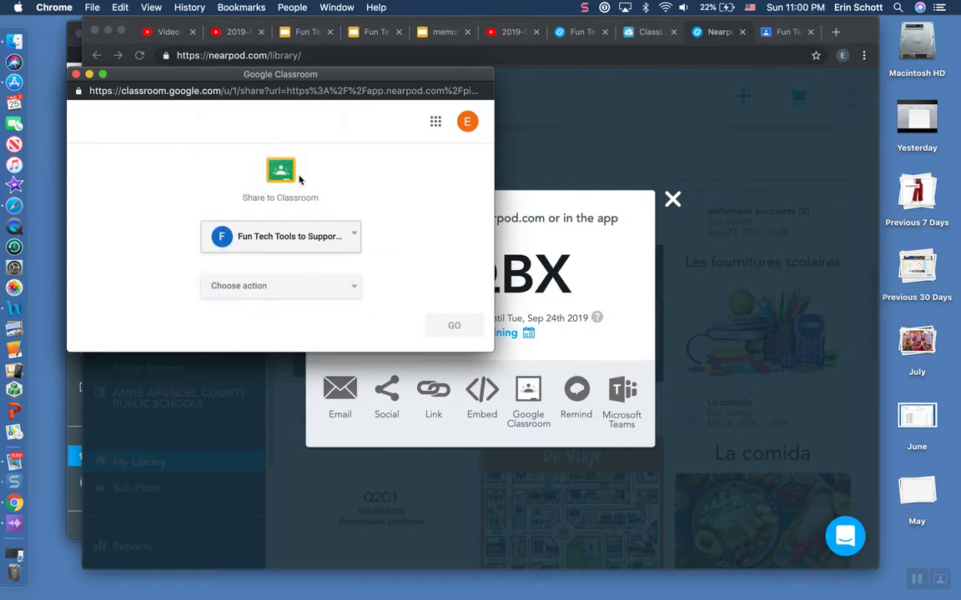
- Post it as an announcement reading 'Nearpod with authentic pics of food and video!'
left_click(332, 292)
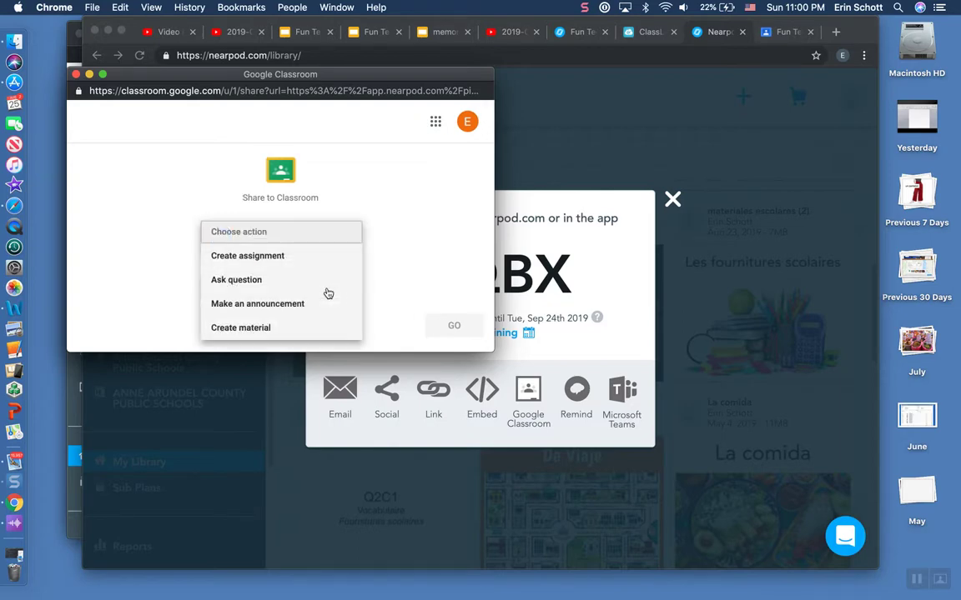
left_click(282, 307)
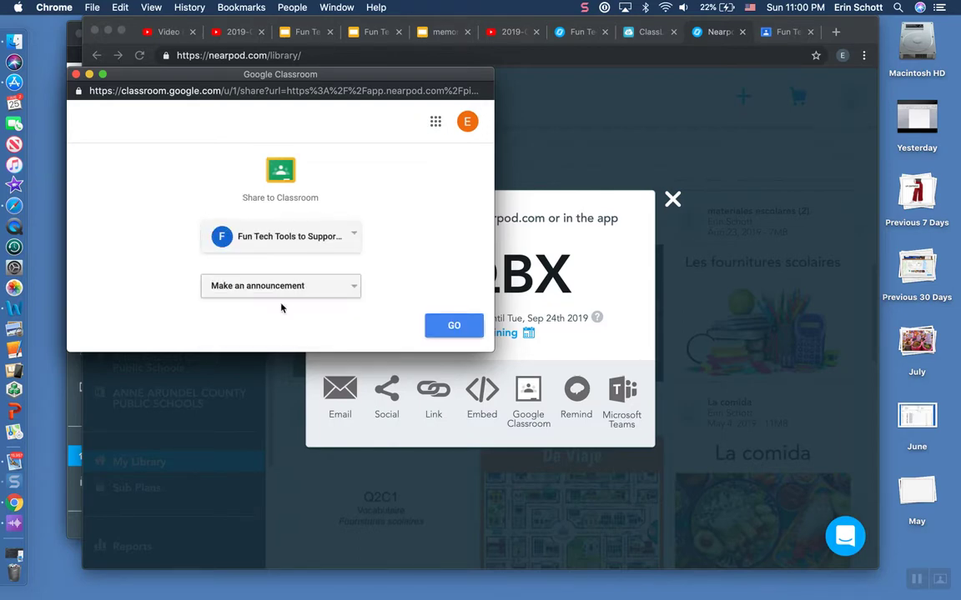
left_click(455, 327)
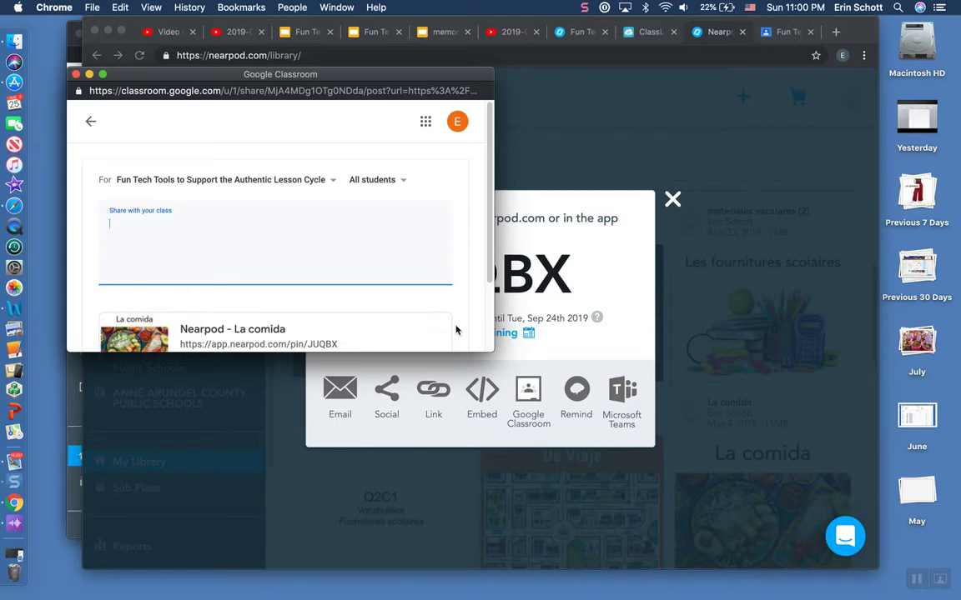
type("Nearpod ")
type("with ")
type("auth")
type("of food and")
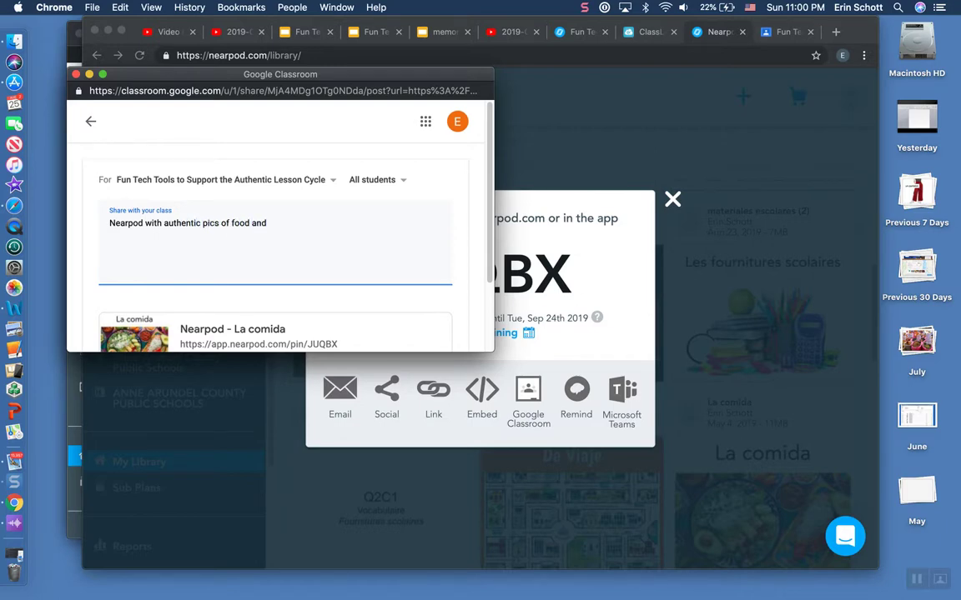
type("ideo")
scroll(382, 236, "down", 3)
left_click(415, 331)
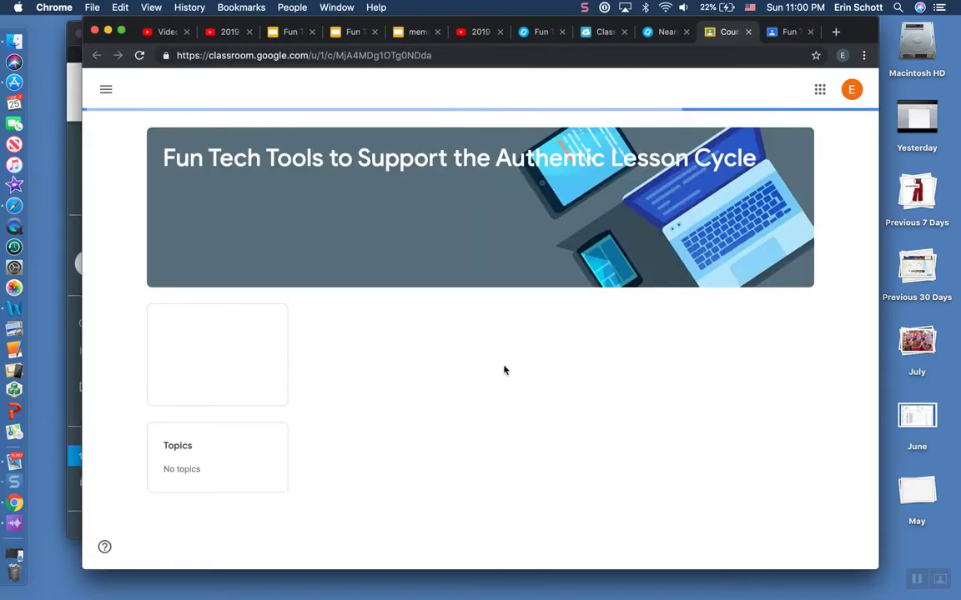
- Scroll the Fun Tech Tools stream to confirm both La comida and La Salud announcements appear
scroll(843, 334, "down", 2)
scroll(843, 335, "up", 2)
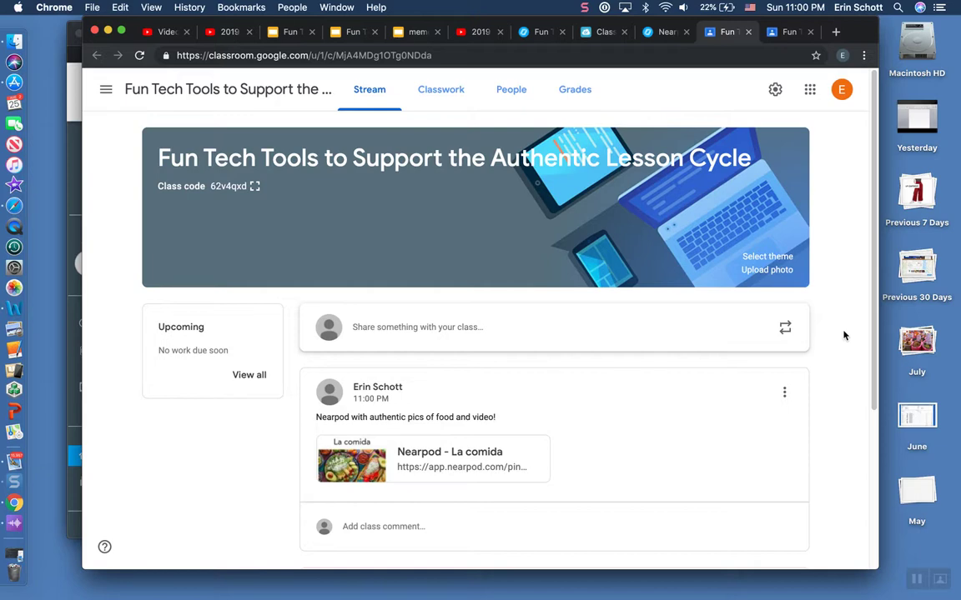
scroll(843, 335, "down", 3)
scroll(843, 335, "up", 3)
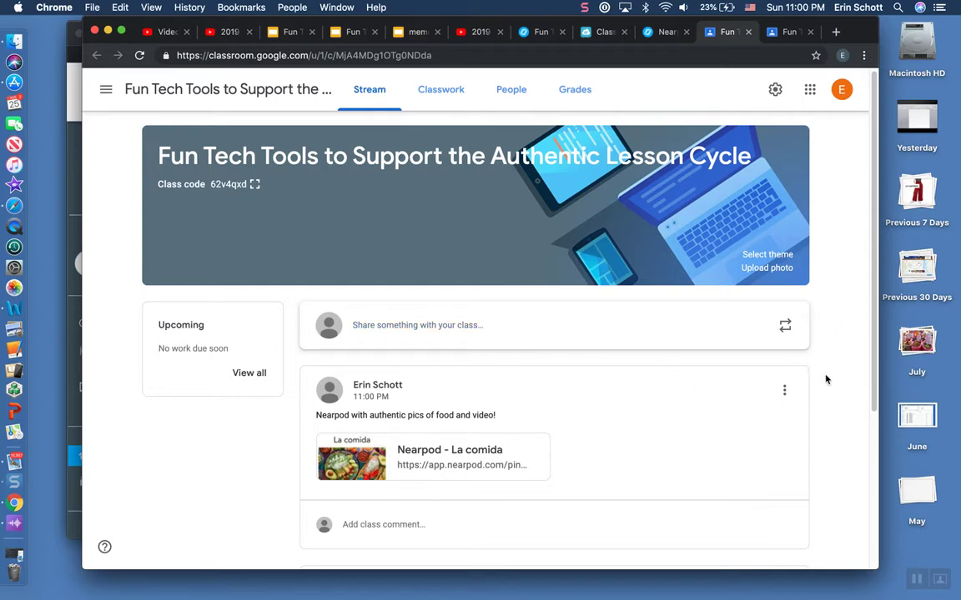
scroll(822, 387, "down", 3)
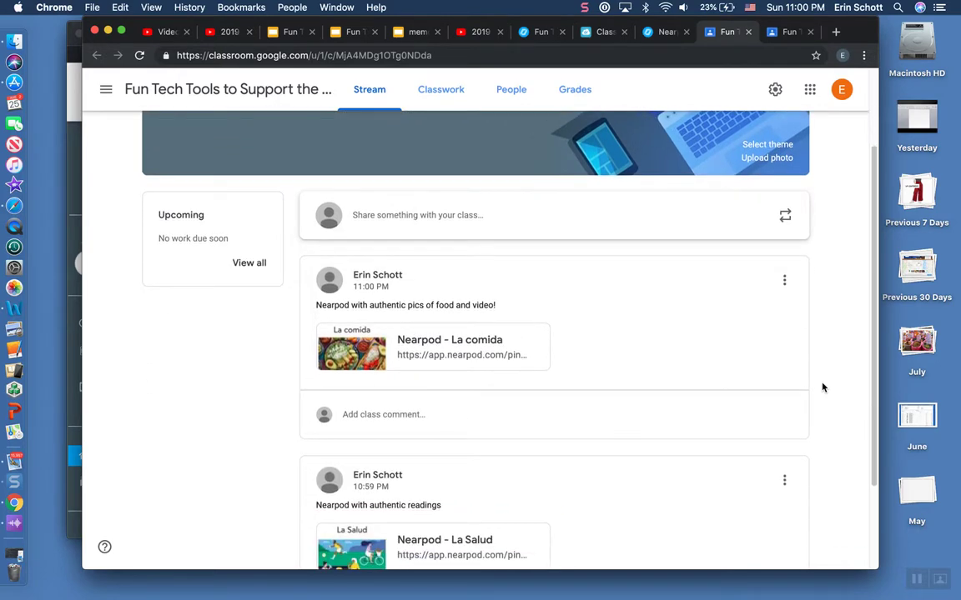
scroll(821, 387, "down", 3)
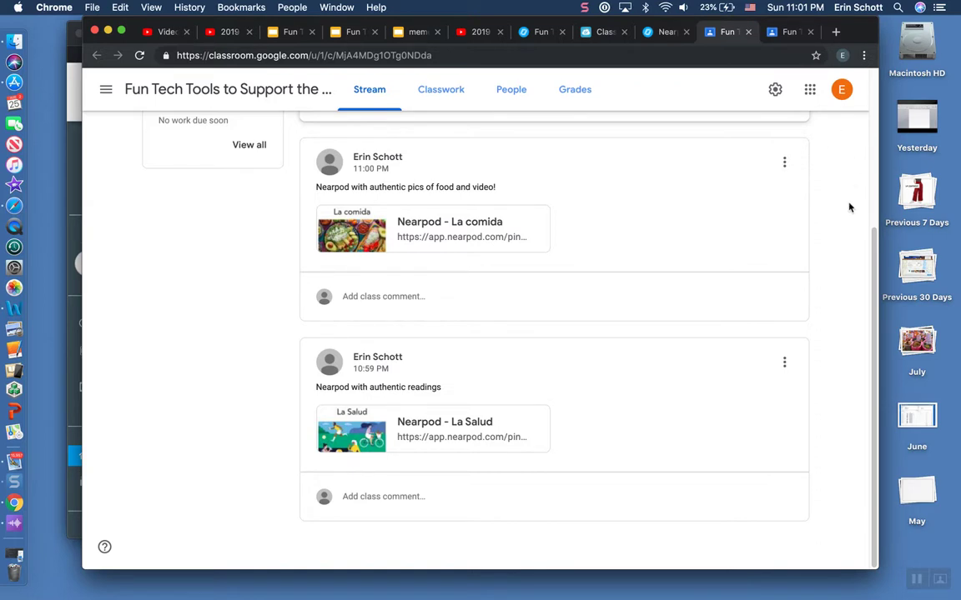
- Close the La comida join code, browse past help-chat conversations, then close the chat
left_click(665, 32)
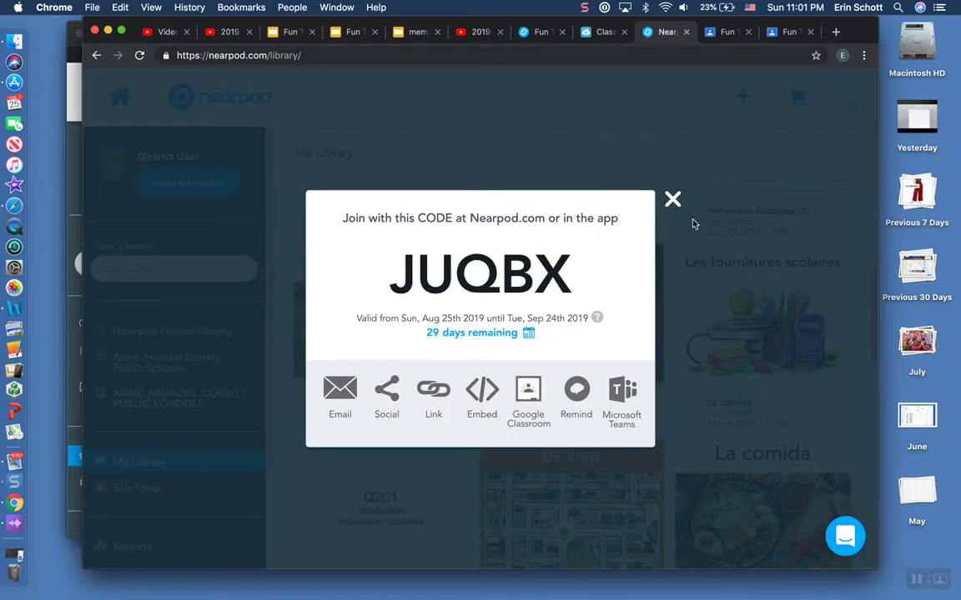
left_click(673, 200)
mouse_move(572, 479)
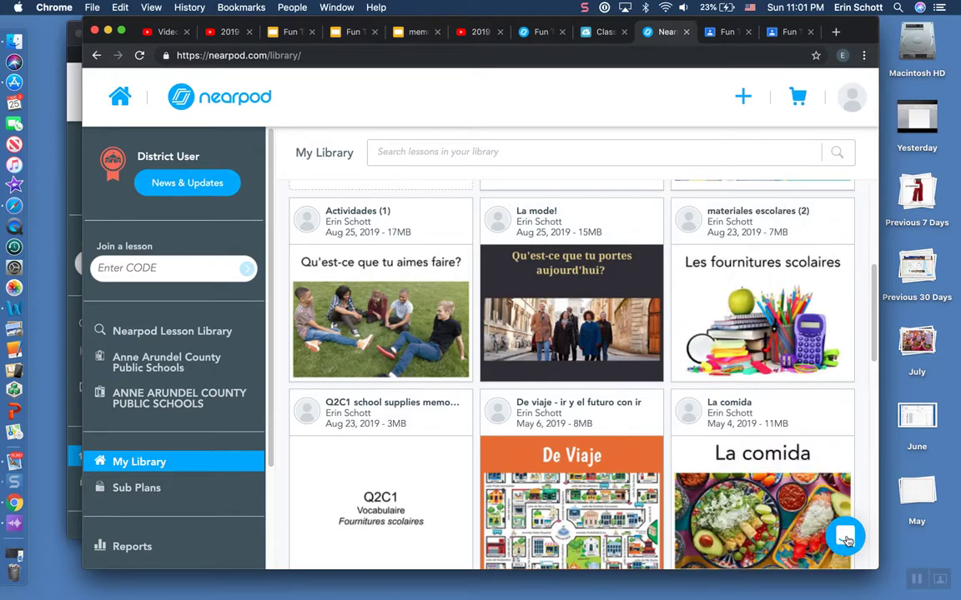
left_click(846, 538)
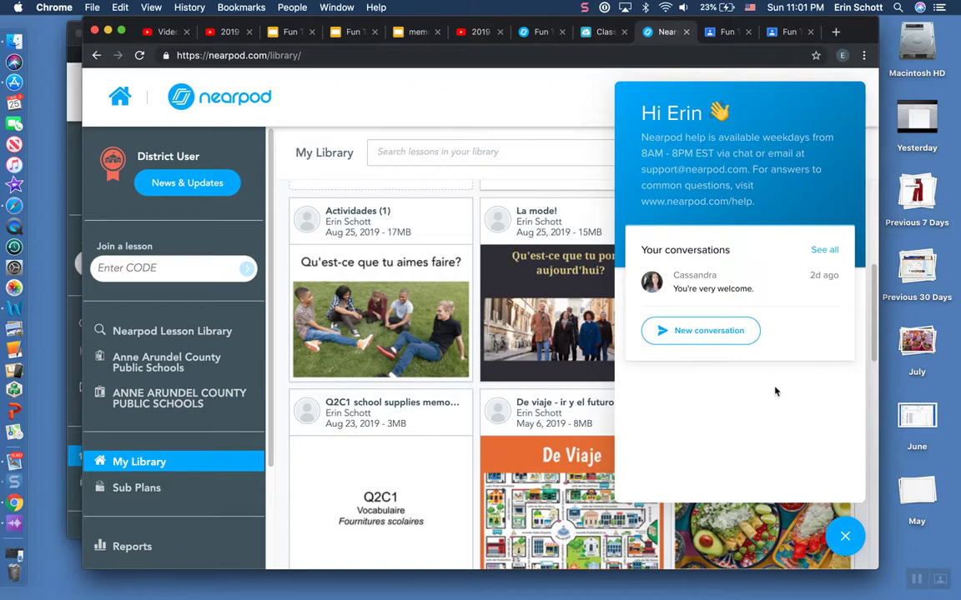
left_click(826, 251)
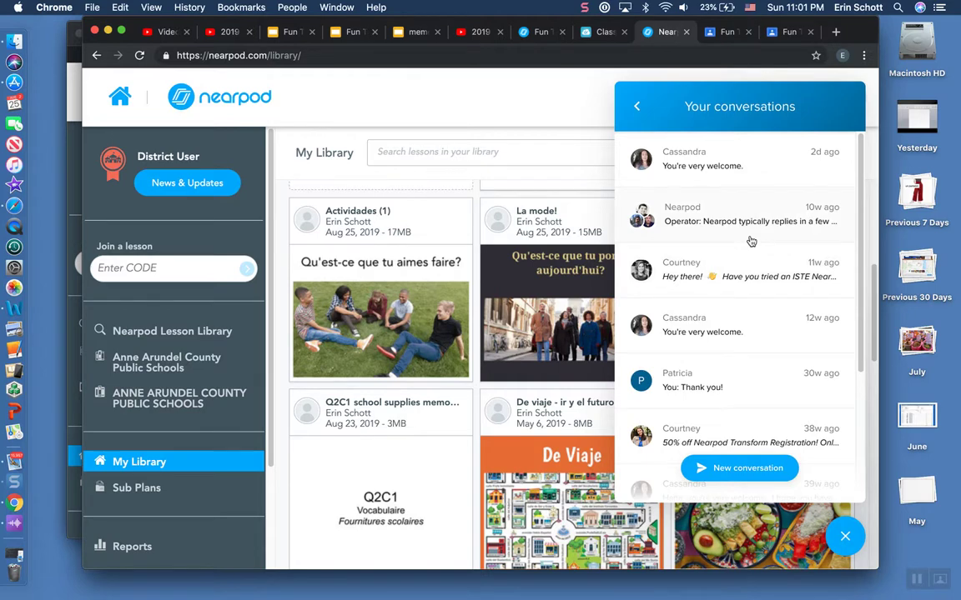
scroll(751, 241, "down", 5)
scroll(751, 241, "up", 5)
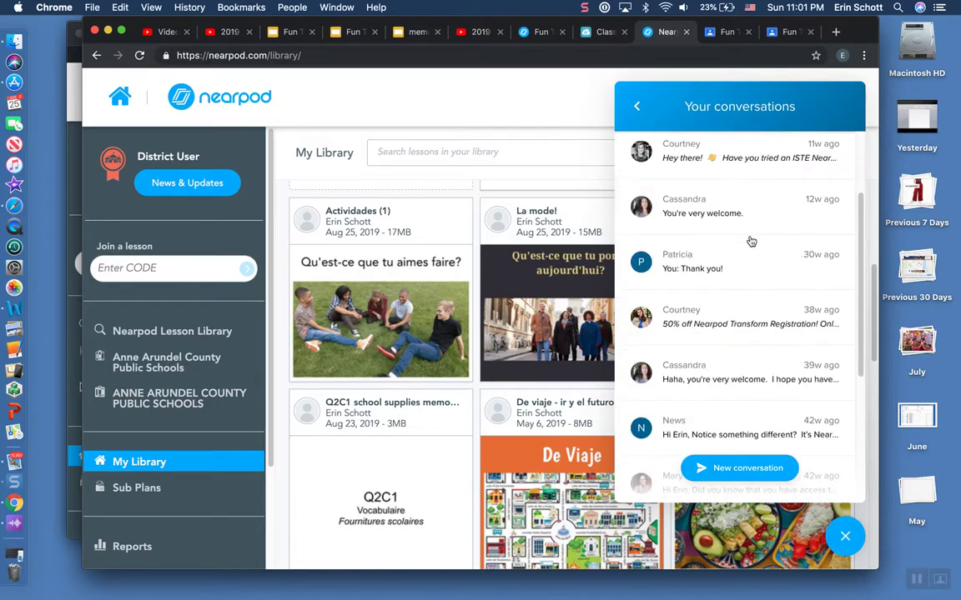
scroll(751, 241, "down", 10)
scroll(751, 241, "up", 3)
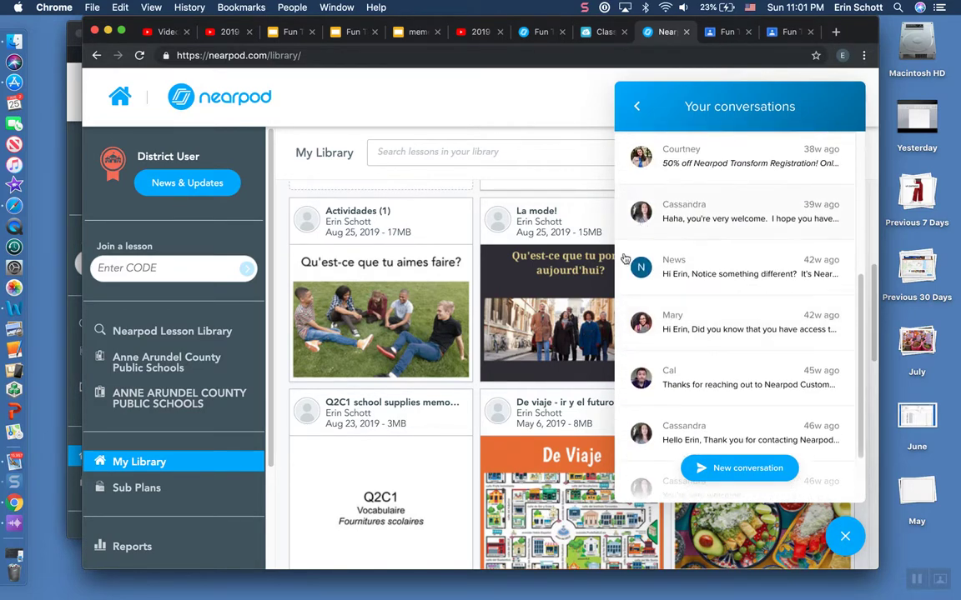
left_click(635, 109)
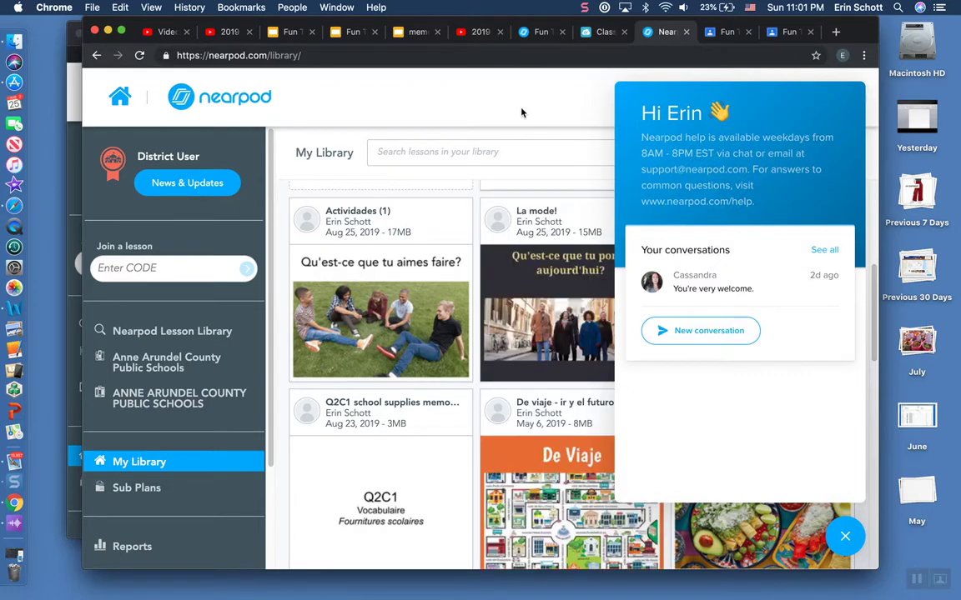
left_click(845, 537)
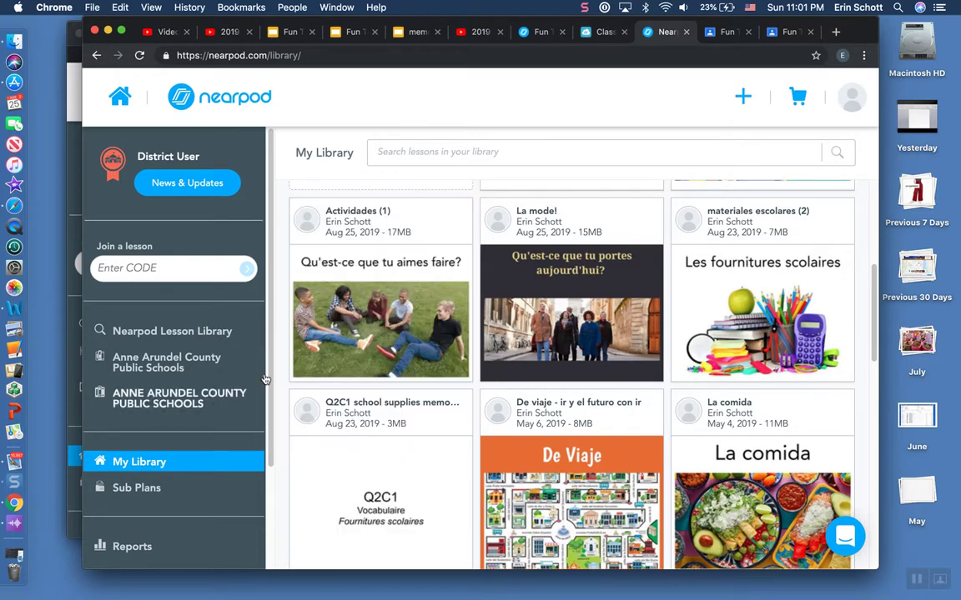
- Scroll through My Library to locate the Fun Tech Tools lesson card
scroll(267, 382, "down", 3)
scroll(268, 382, "up", 1)
scroll(267, 382, "up", 2)
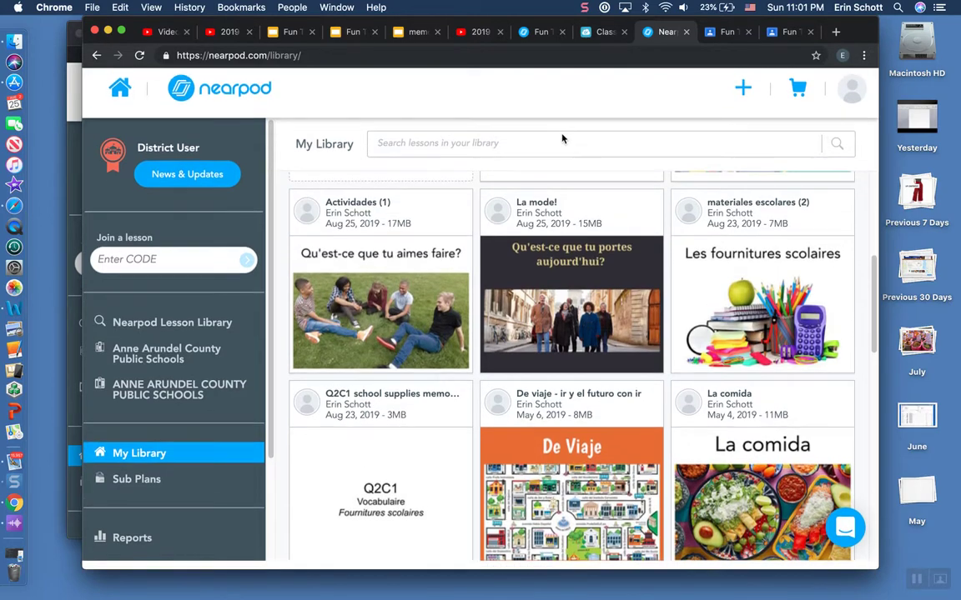
scroll(408, 338, "down", 6)
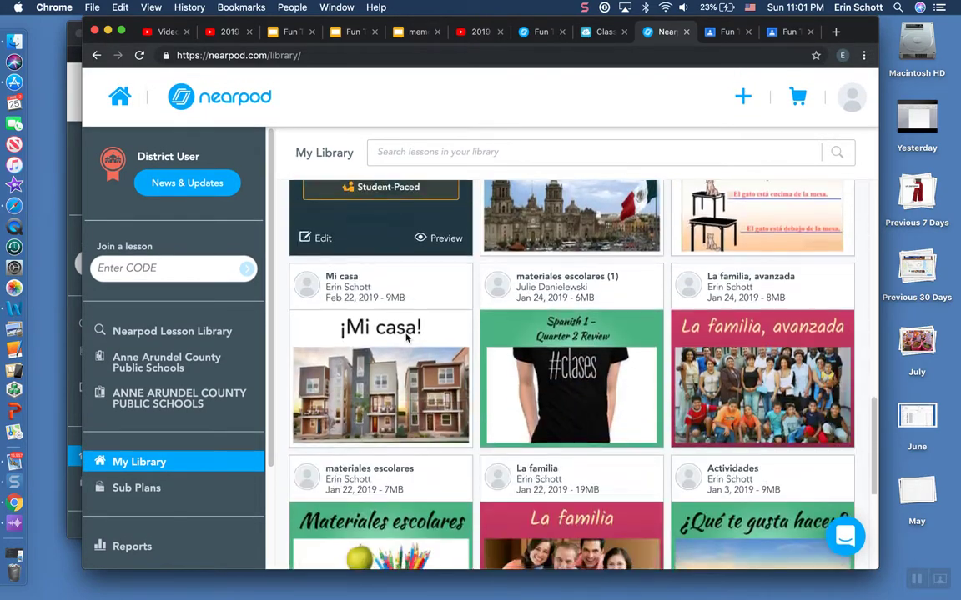
scroll(406, 338, "up", 10)
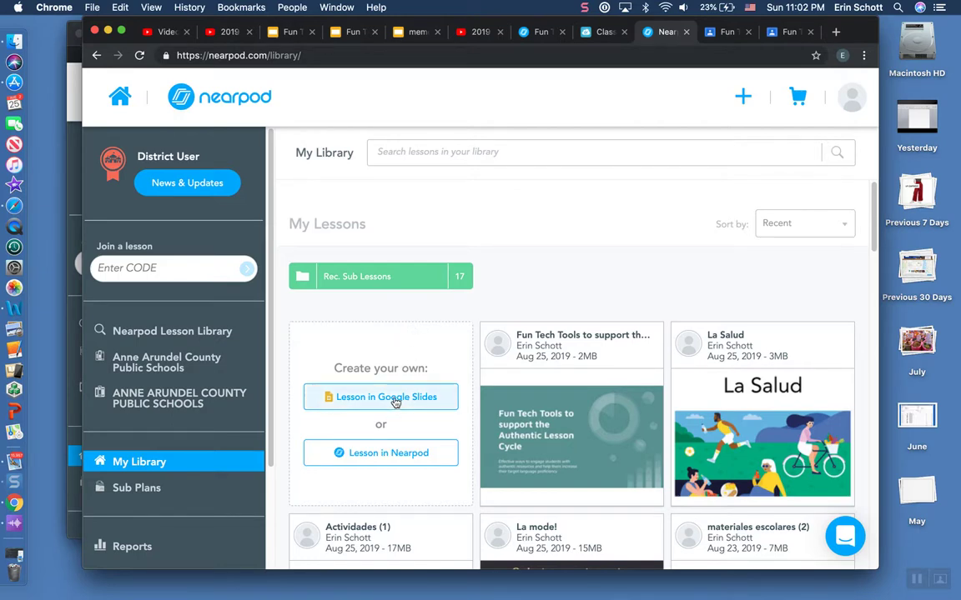
scroll(176, 390, "down", 3)
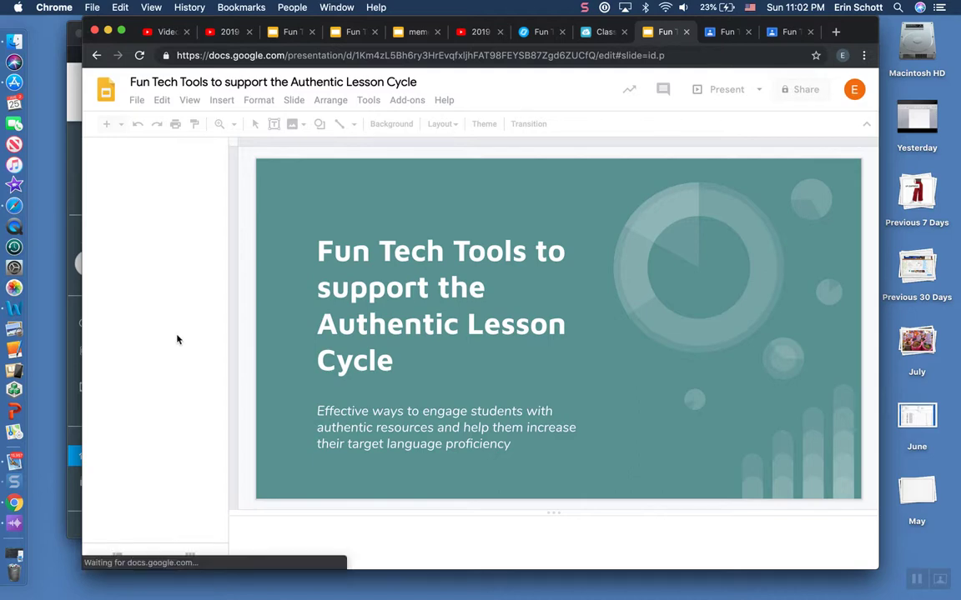
scroll(177, 339, "down", 10)
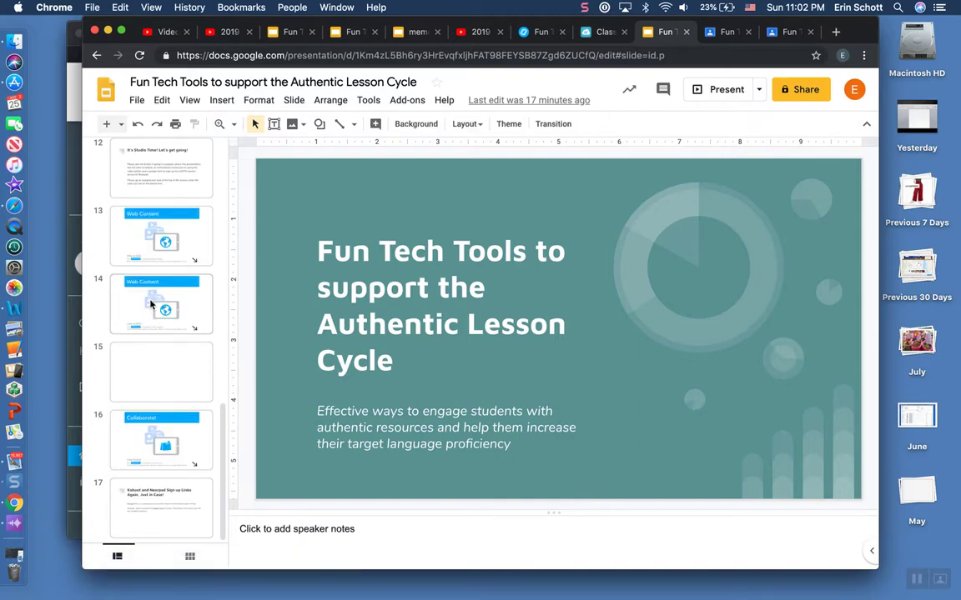
scroll(151, 305, "down", 1)
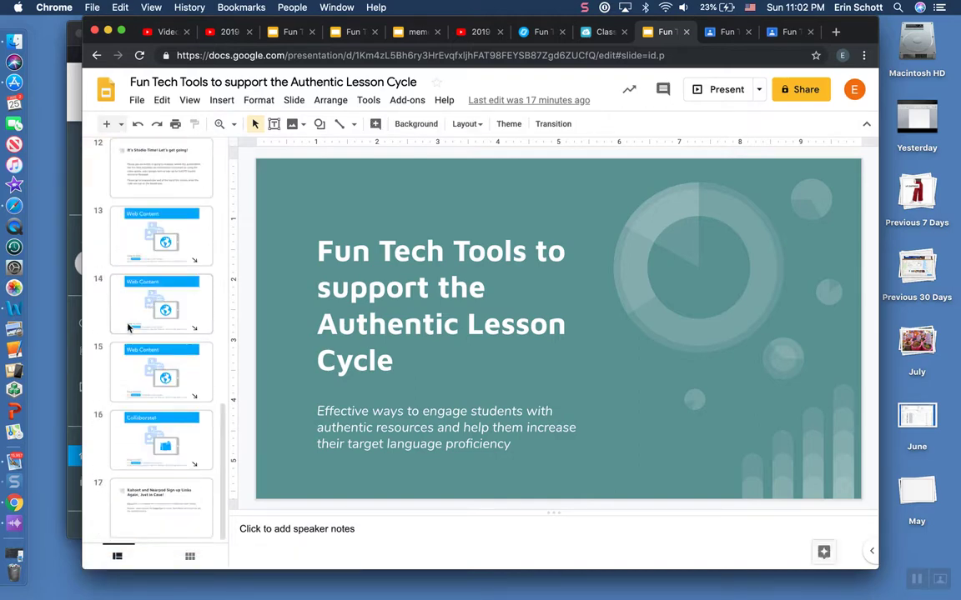
- Switch back to the Nearpod browser tab showing My Library
left_click(541, 32)
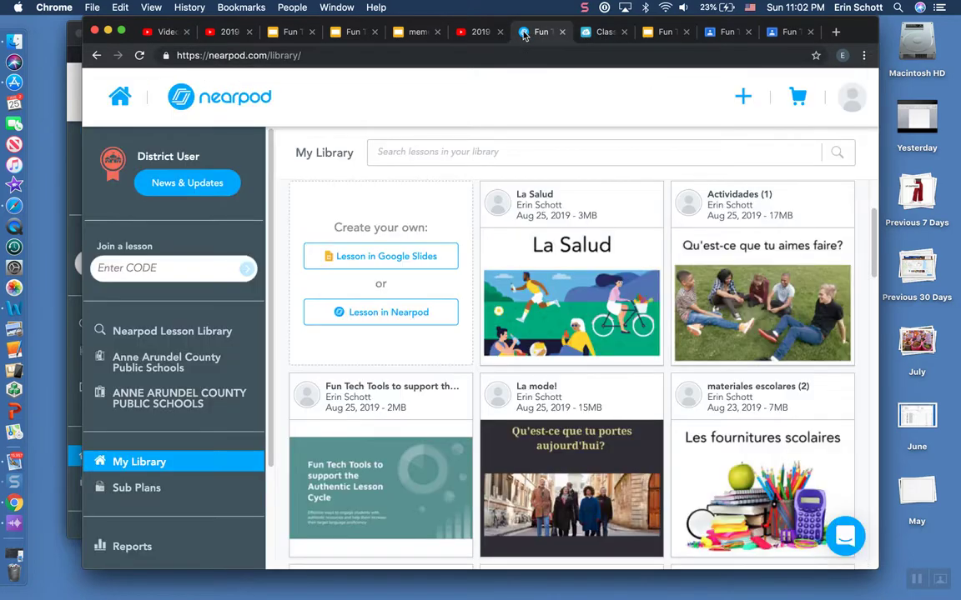